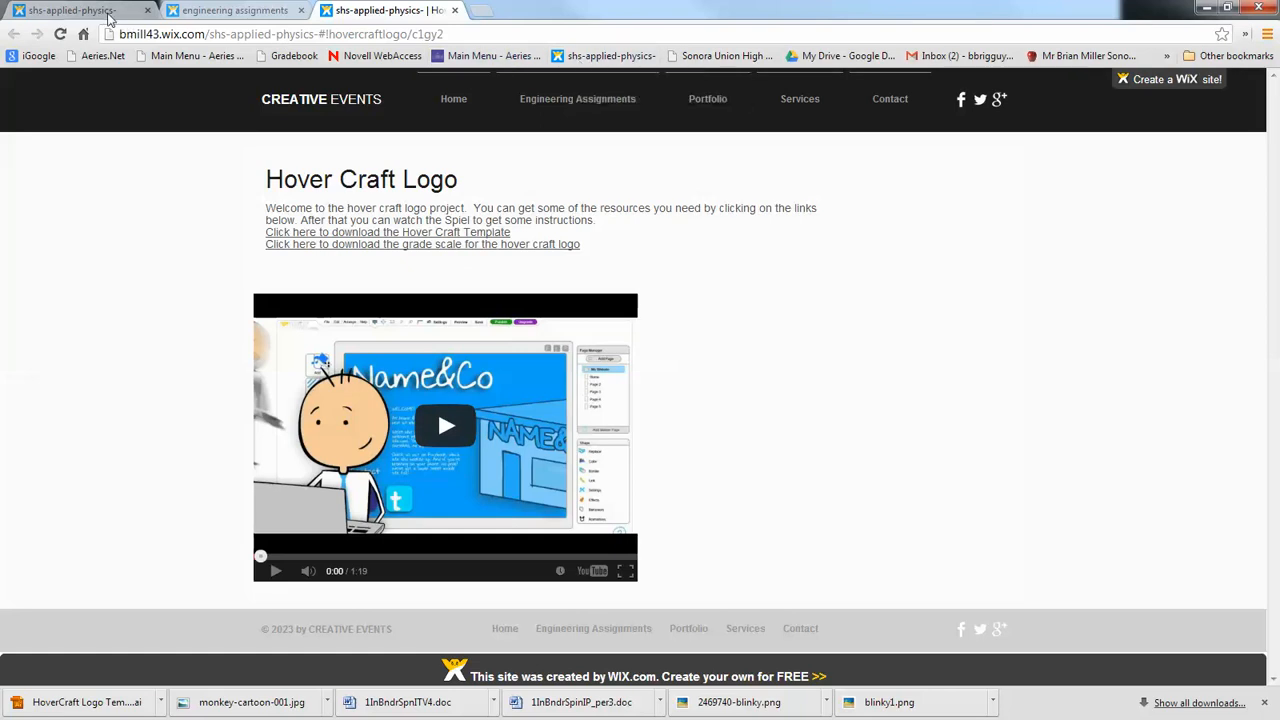
Step: Review the course website's home page, Engineering Assignments page and Hover Craft Logo page
{"action": "left_click", "coordinate": [110, 12]}
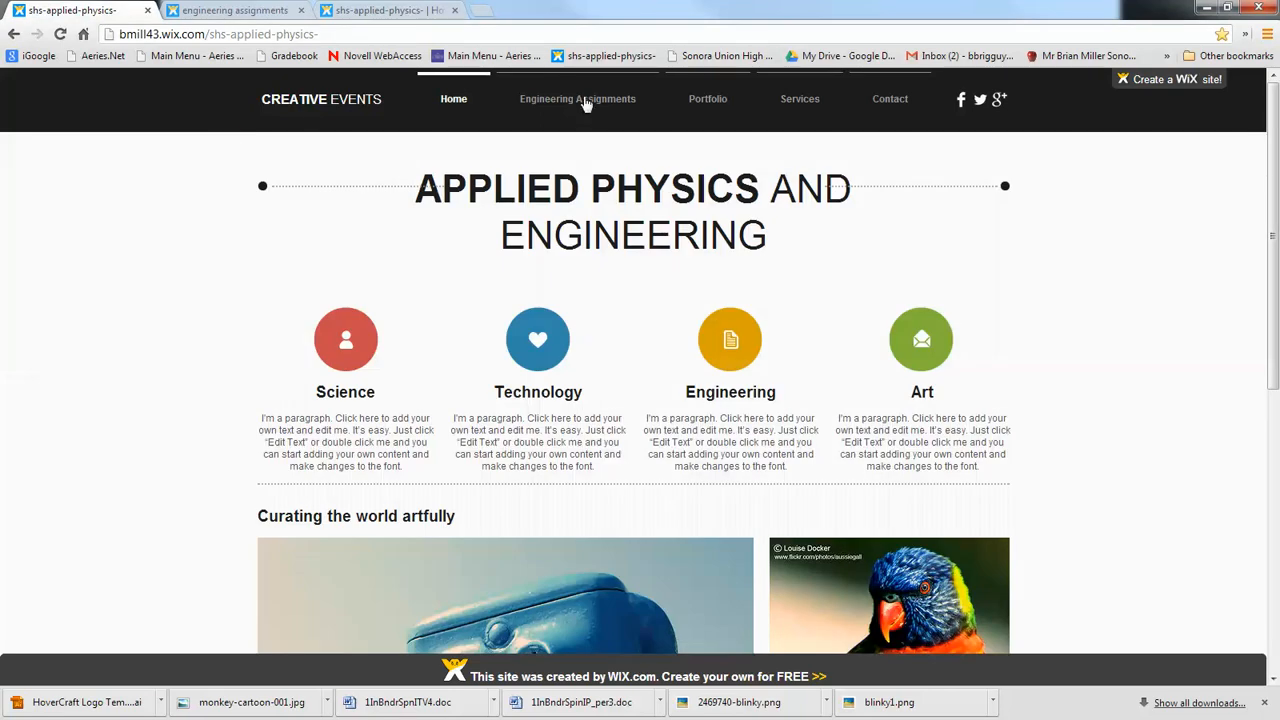
{"action": "left_click", "coordinate": [229, 12]}
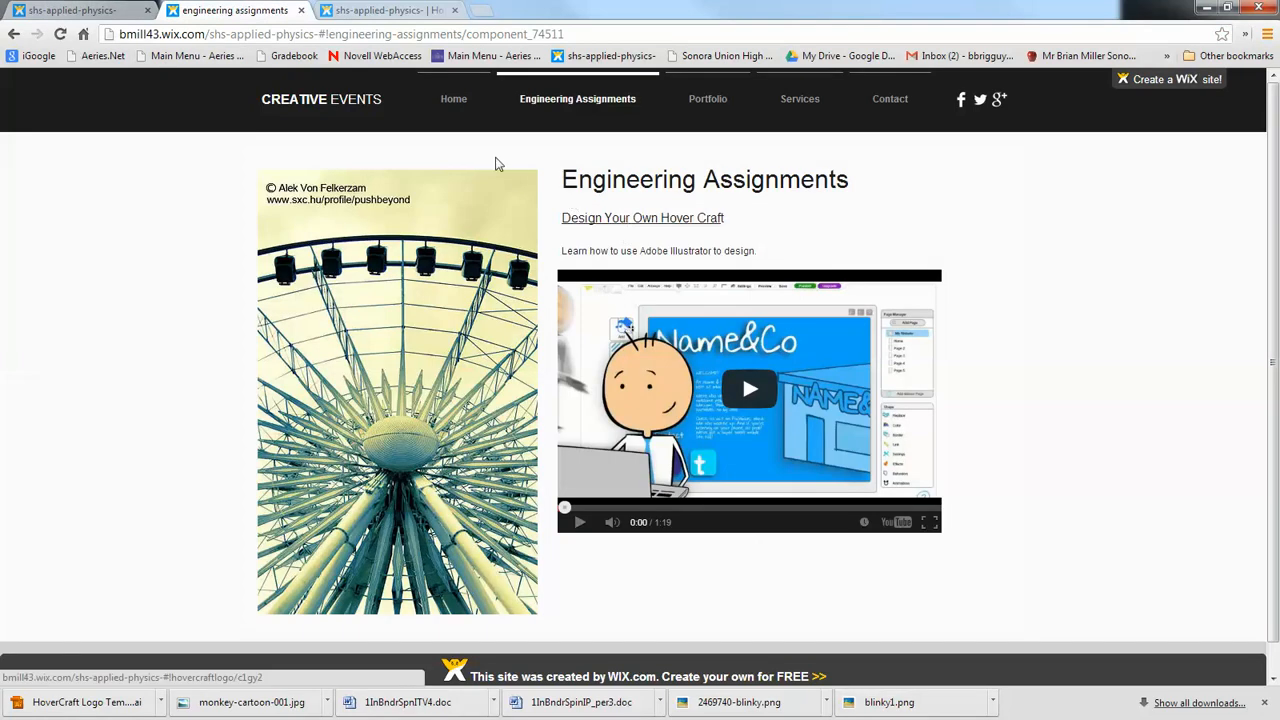
{"action": "left_click", "coordinate": [395, 12]}
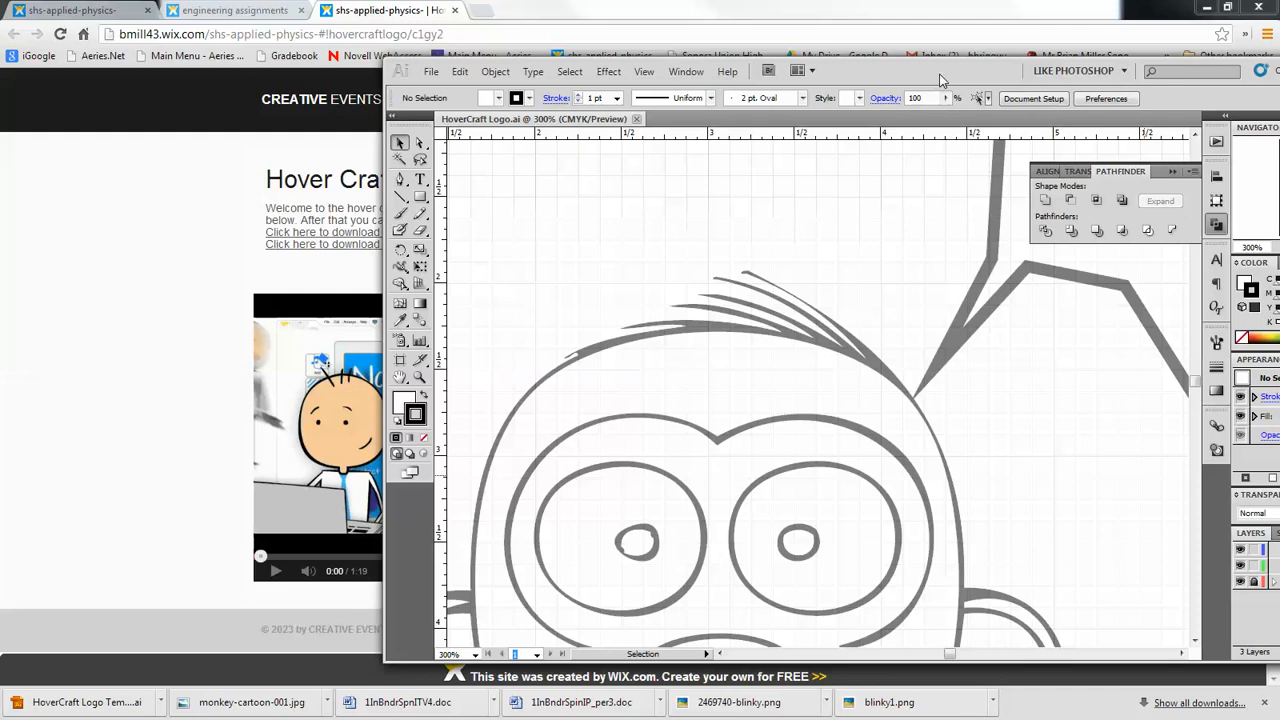
Step: Switch to Adobe Illustrator with HoverCraft Logo.ai and maximize its window
{"action": "left_click_drag", "start_coordinate": [803, 77], "coordinate": [466, 127]}
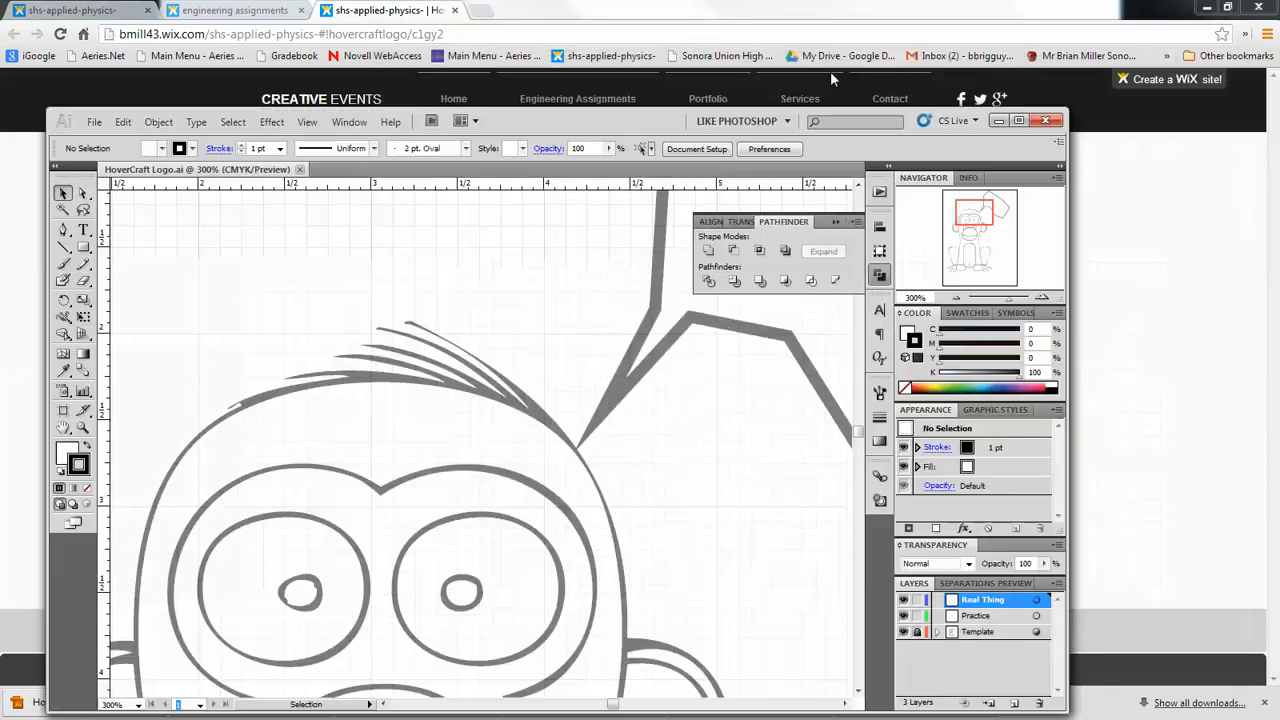
{"action": "left_click", "coordinate": [1019, 121]}
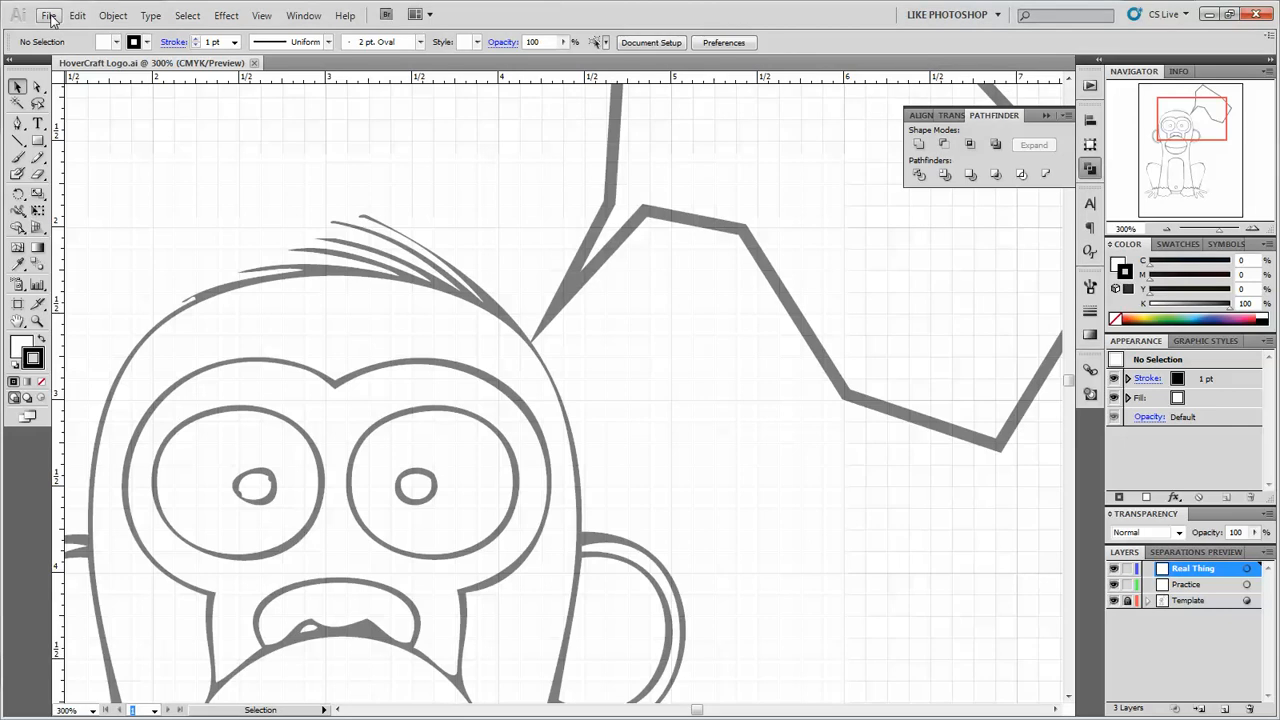
Step: Begin saving the document under a location in the Documents library and browse to the teacher's personal folder
{"action": "left_click", "coordinate": [49, 16]}
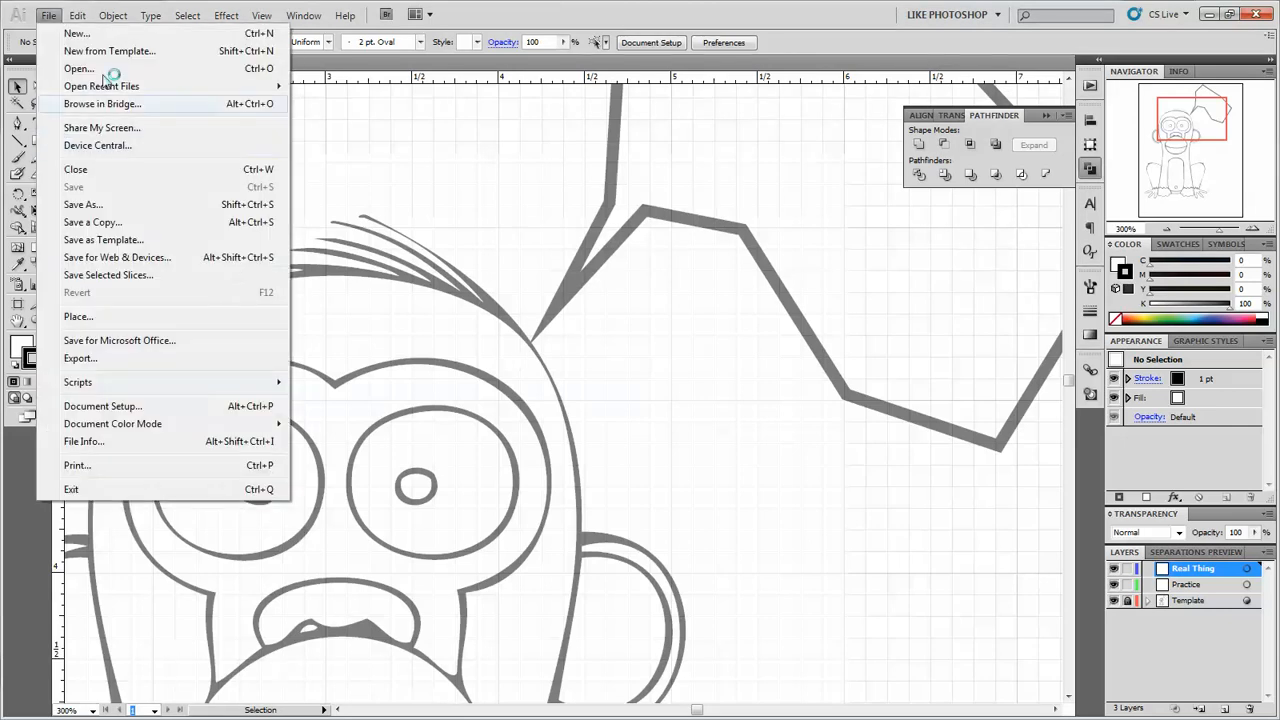
{"action": "key", "text": "Escape"}
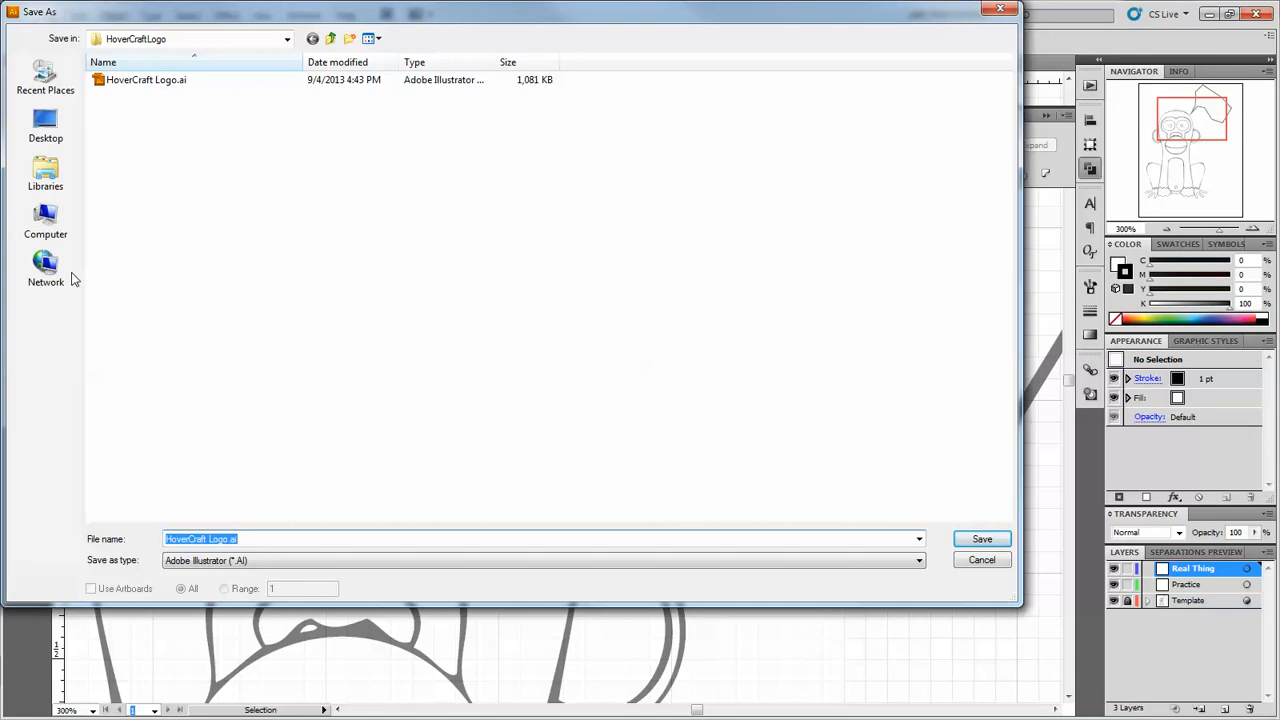
{"action": "left_click", "coordinate": [47, 182]}
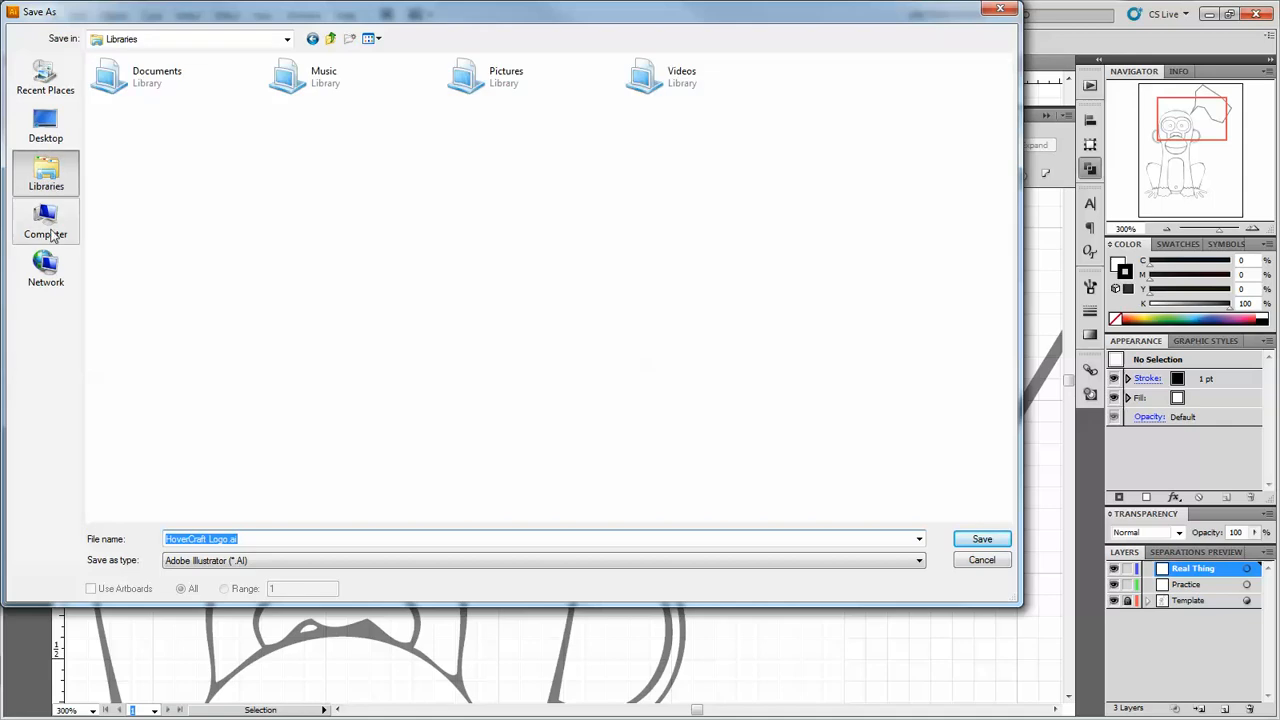
{"action": "left_click", "coordinate": [147, 88]}
{"action": "double_click", "coordinate": [147, 88]}
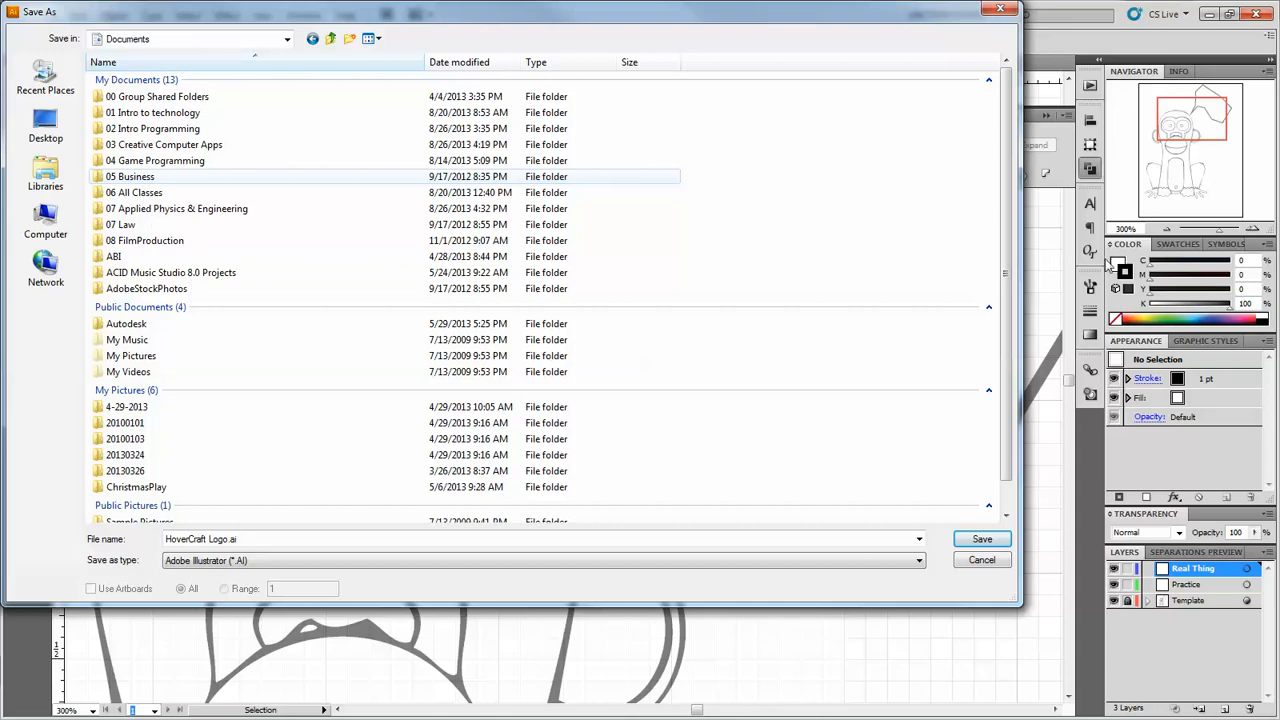
{"action": "left_click_drag", "start_coordinate": [1004, 204], "coordinate": [1004, 180]}
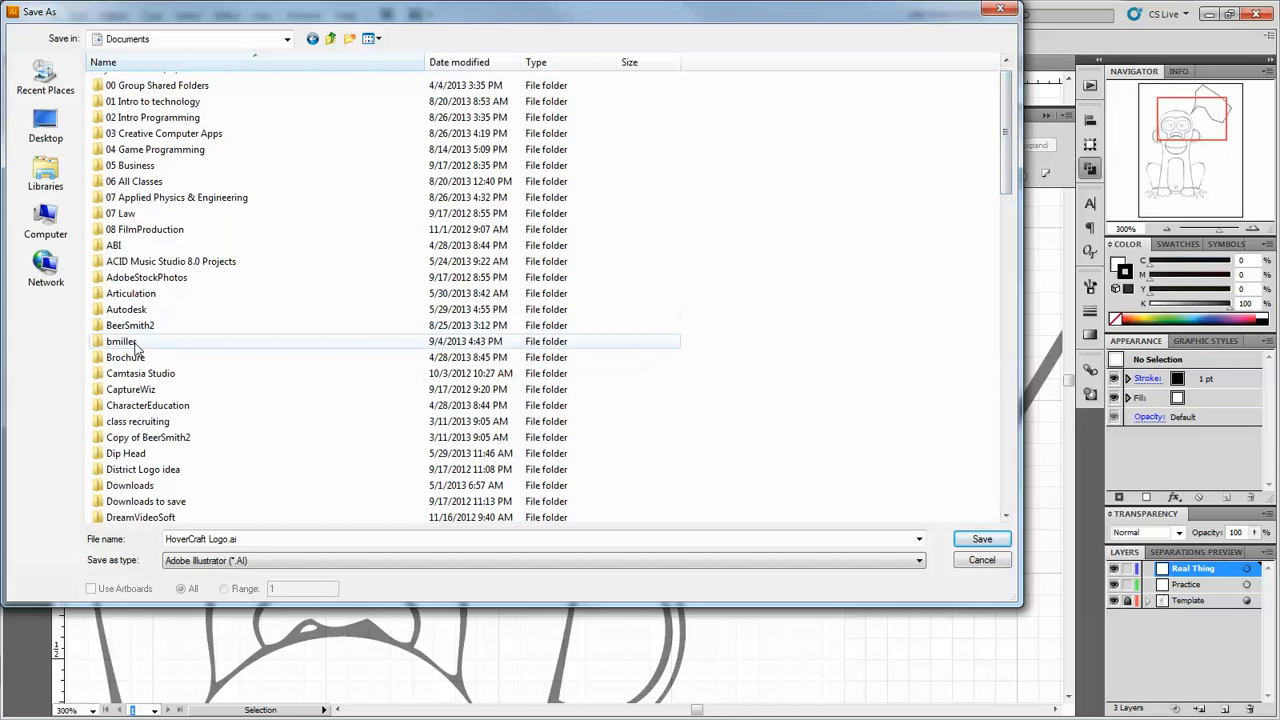
{"action": "left_click", "coordinate": [135, 342]}
{"action": "left_click", "coordinate": [122, 342]}
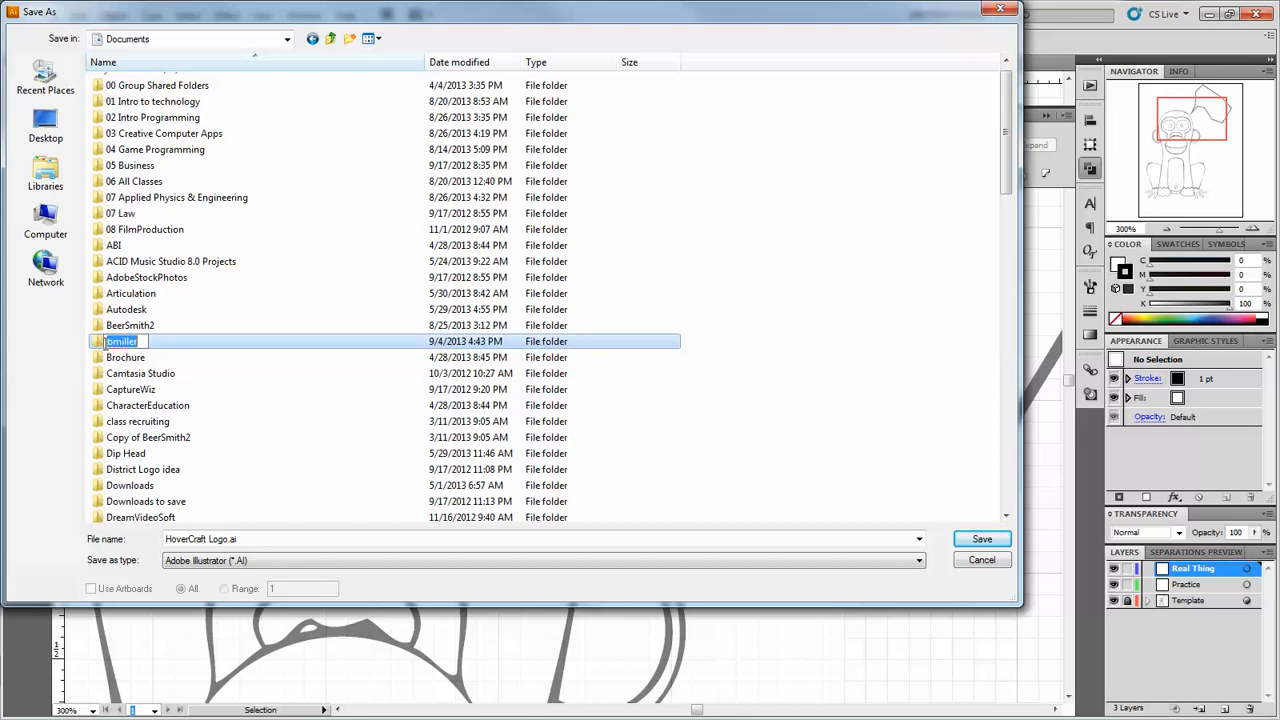
{"action": "left_click", "coordinate": [96, 344]}
{"action": "double_click", "coordinate": [97, 345]}
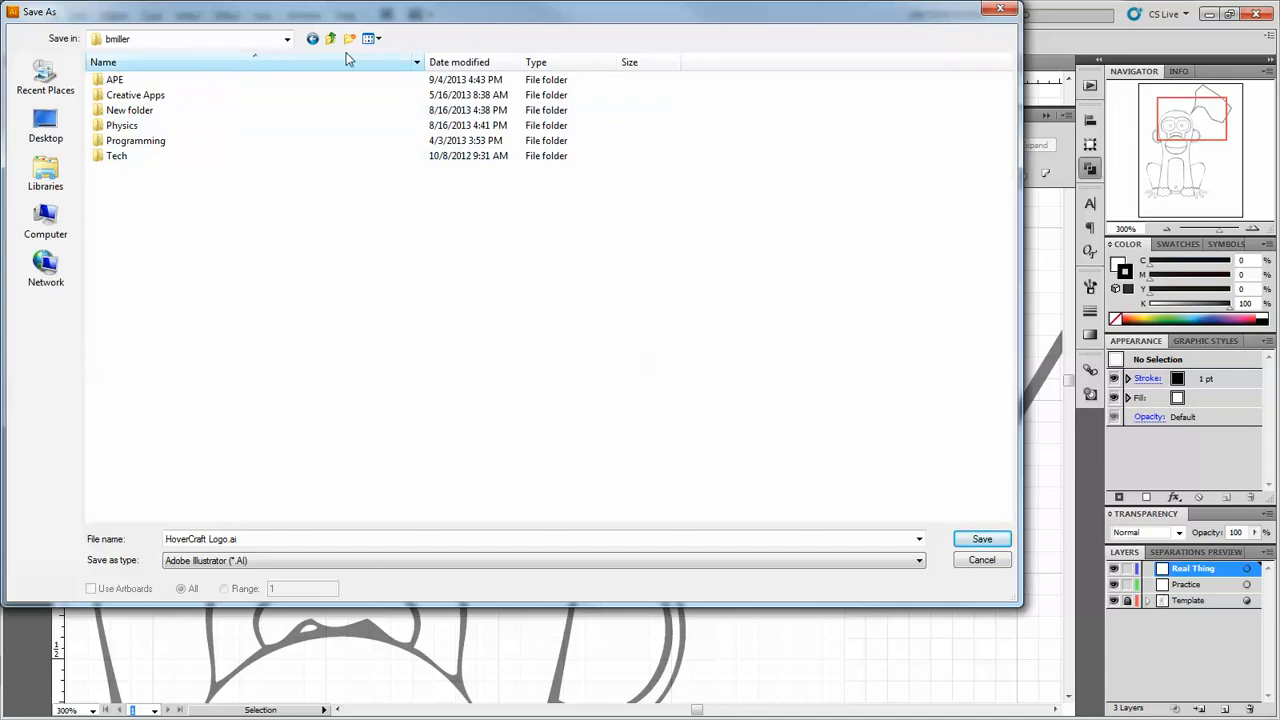
Step: Browse to the HoverCraftLogo folder inside APE and cancel the save
{"action": "right_click", "coordinate": [174, 244]}
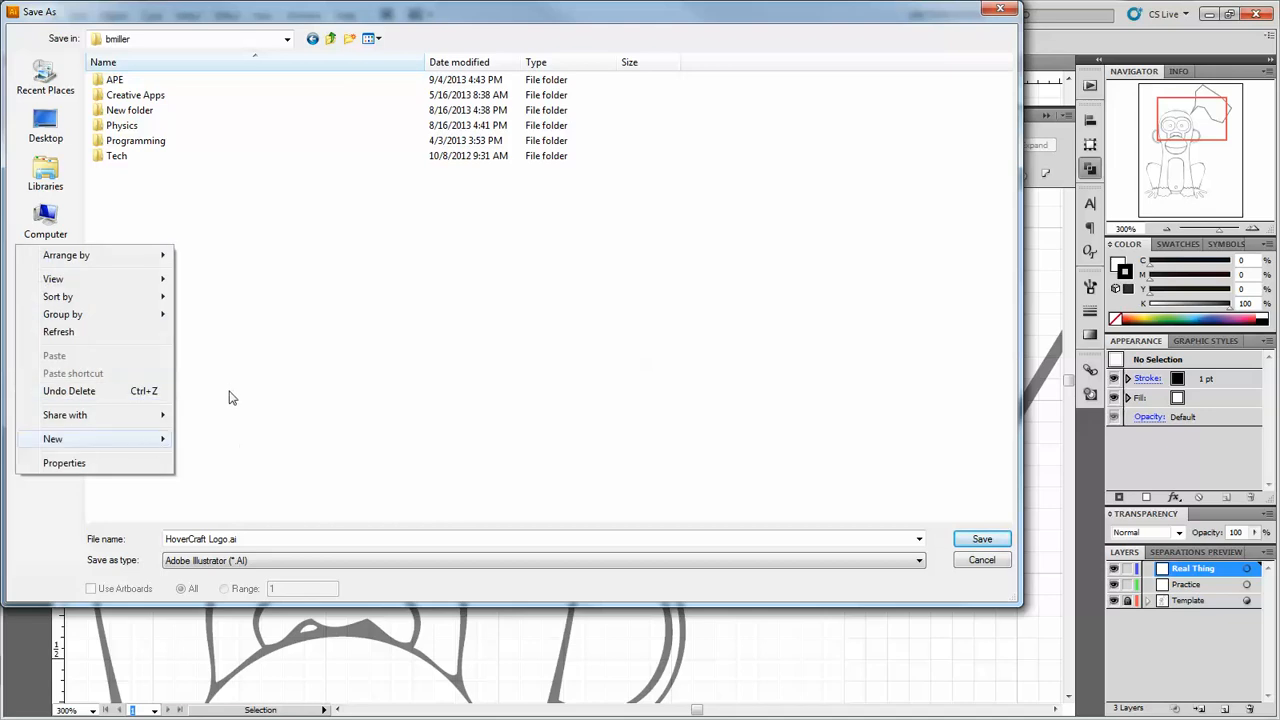
{"action": "left_click", "coordinate": [115, 85]}
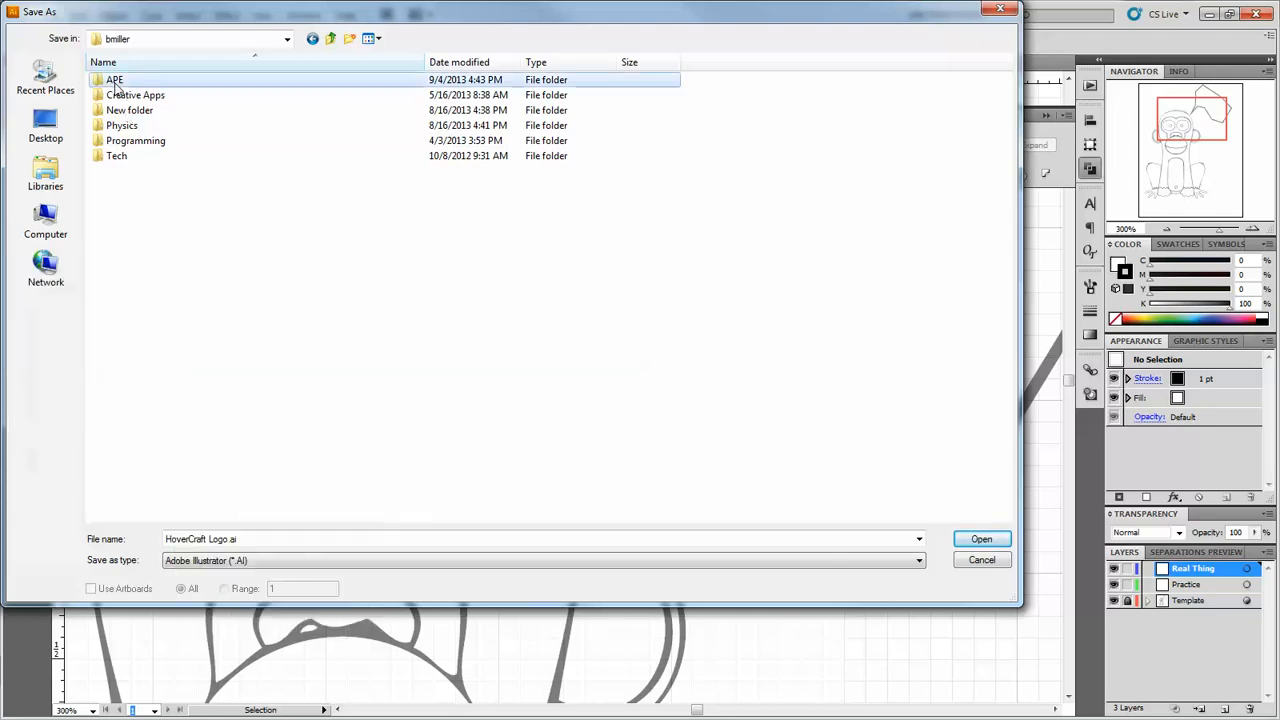
{"action": "double_click", "coordinate": [115, 85]}
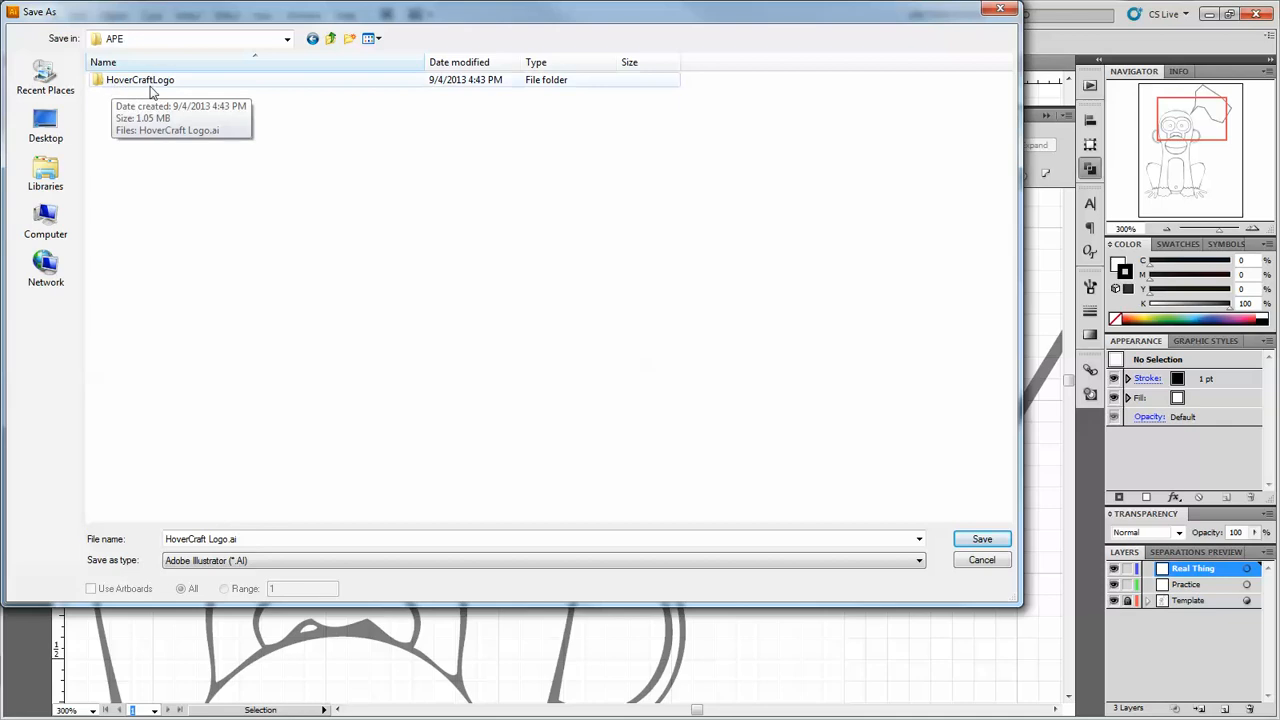
{"action": "double_click", "coordinate": [140, 88]}
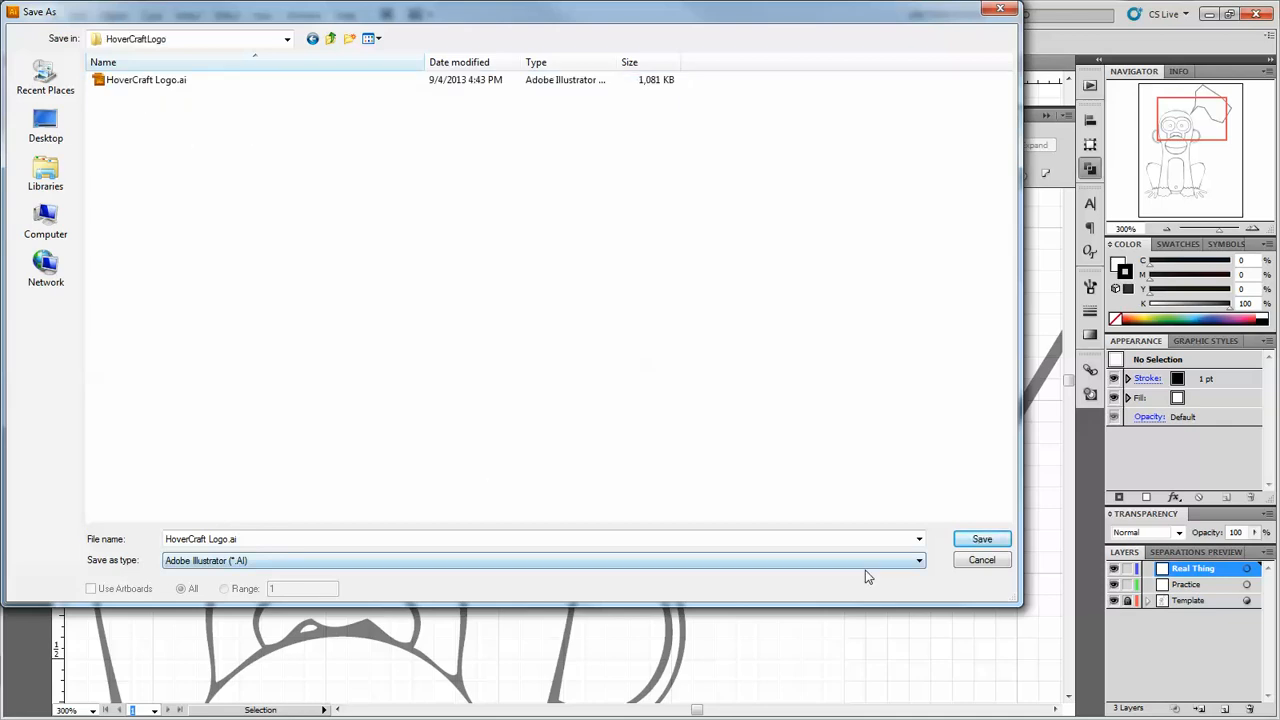
{"action": "left_click", "coordinate": [986, 563]}
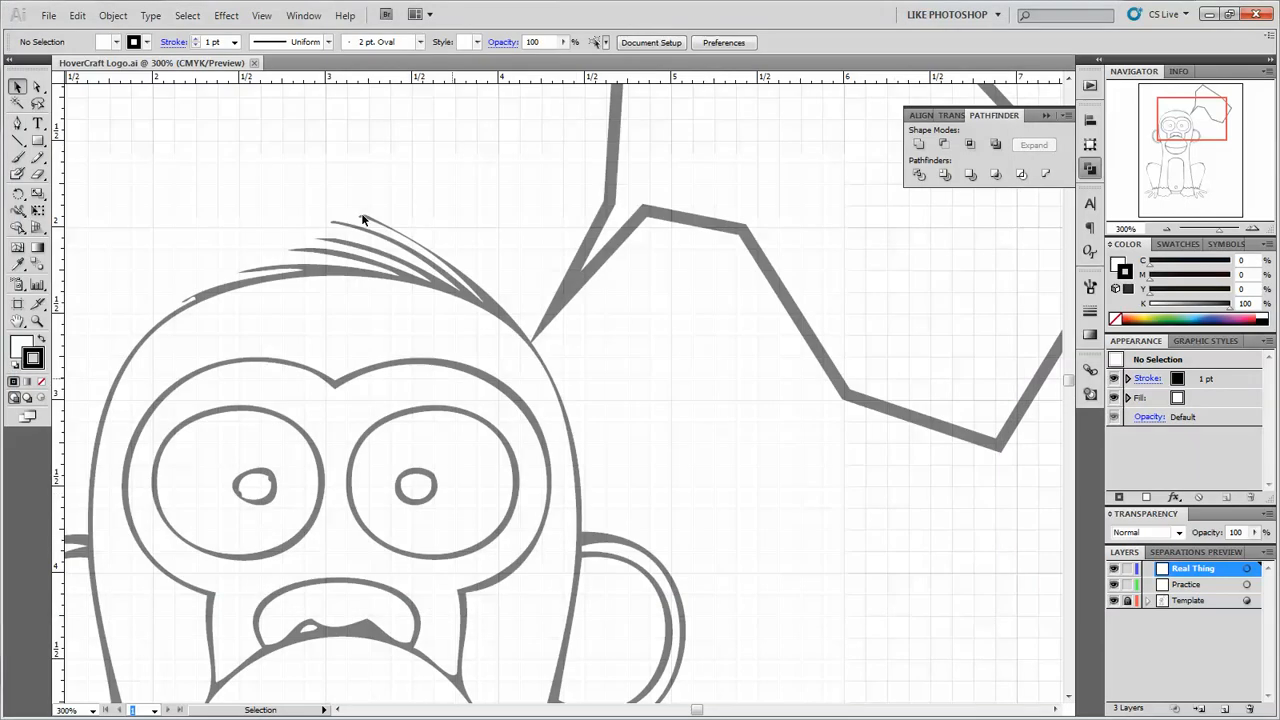
Step: Apply the Like Photoshop workspace
{"action": "double_click", "coordinate": [17, 323]}
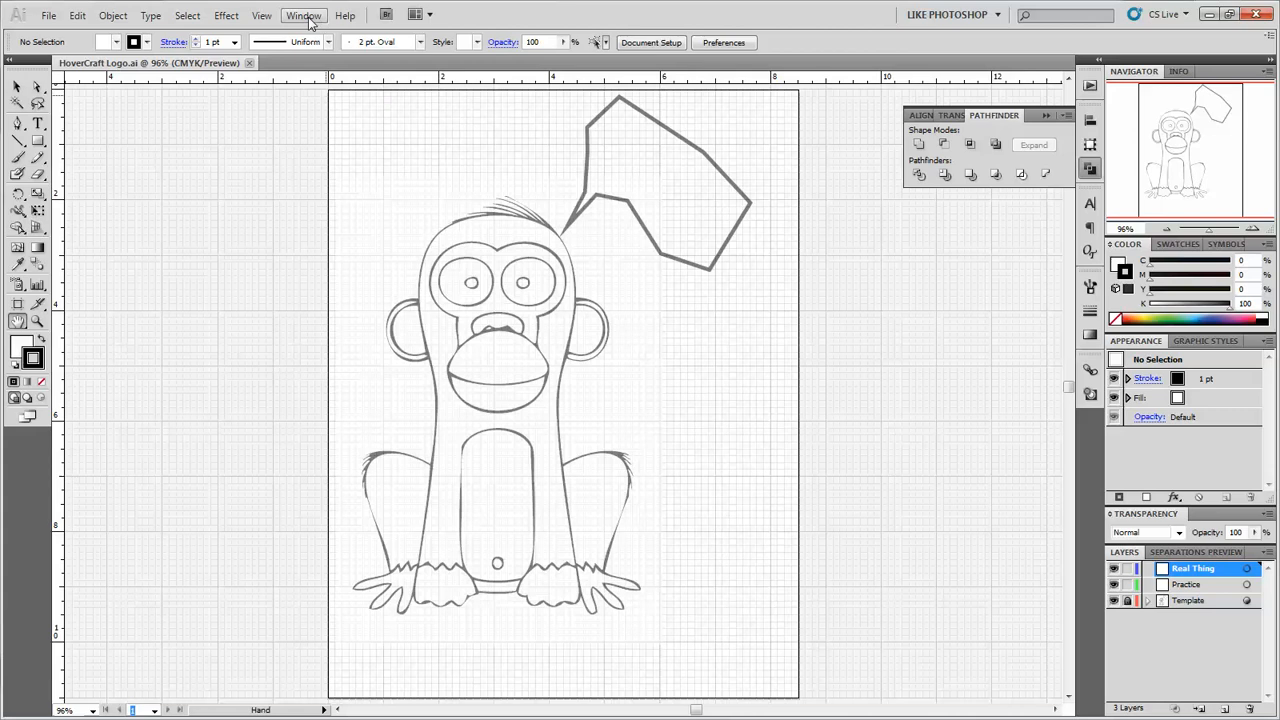
{"action": "left_click", "coordinate": [307, 17]}
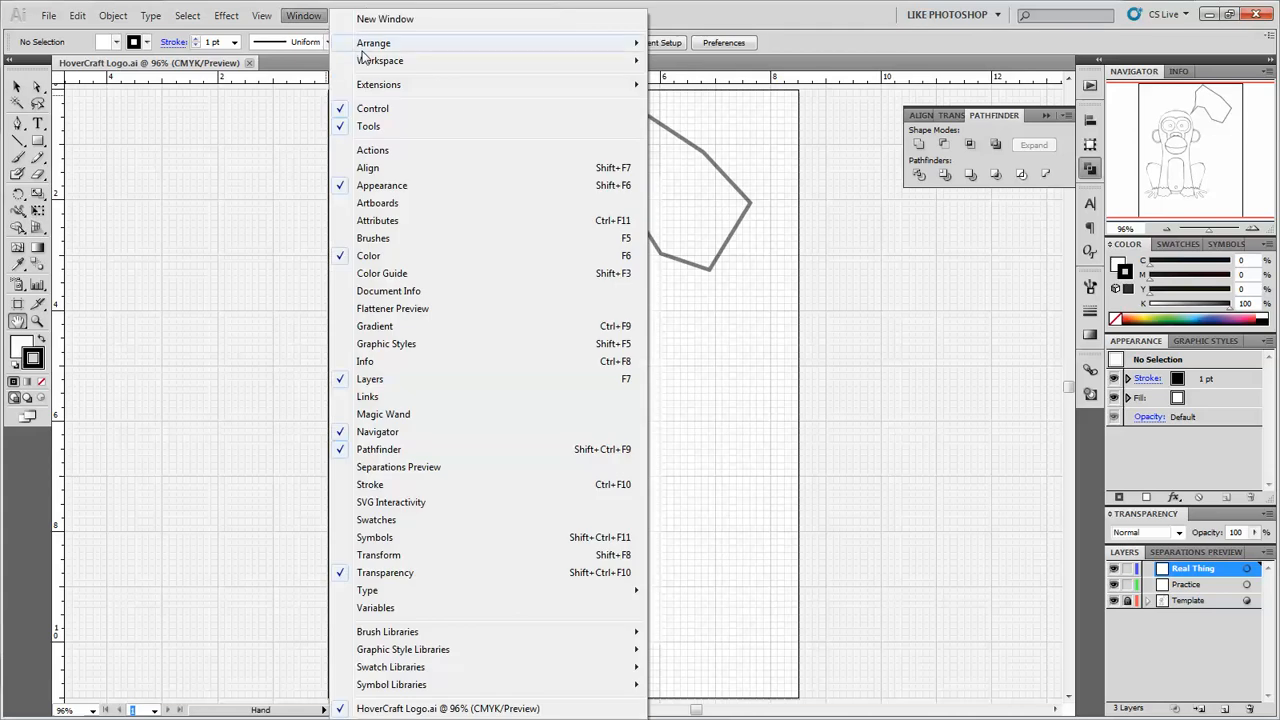
{"action": "mouse_move", "coordinate": [372, 63]}
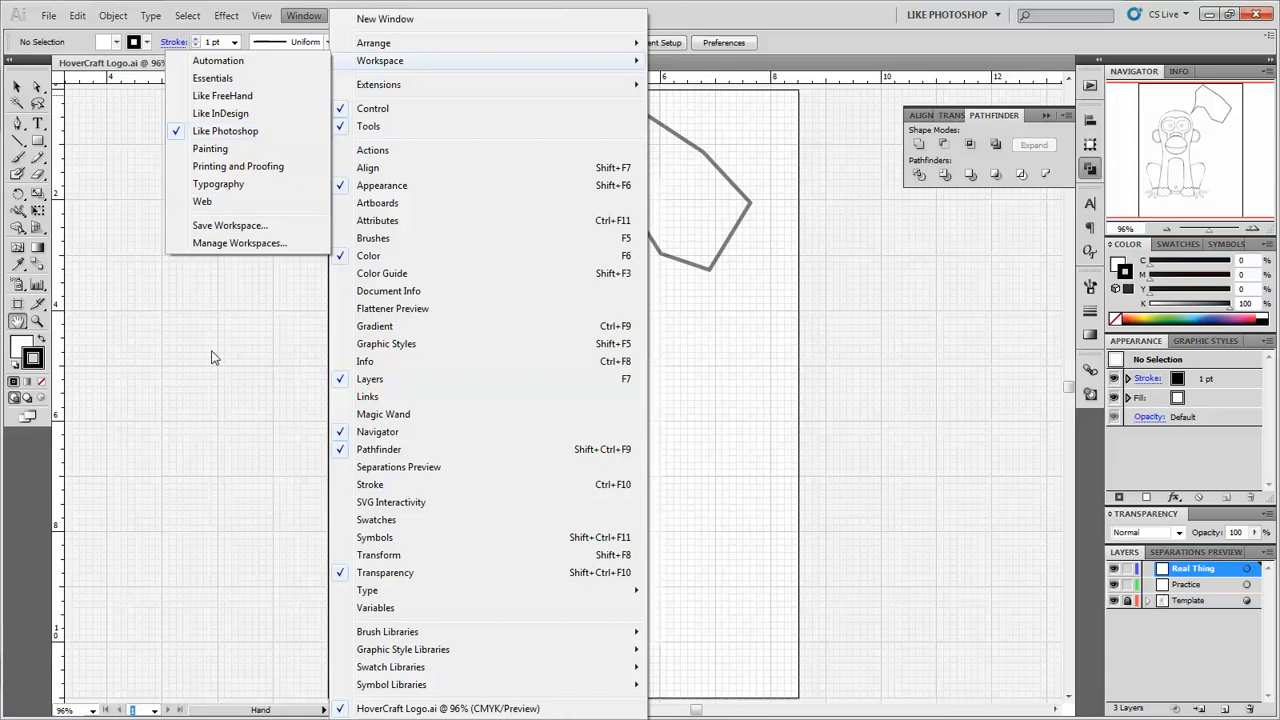
{"action": "left_click", "coordinate": [228, 133]}
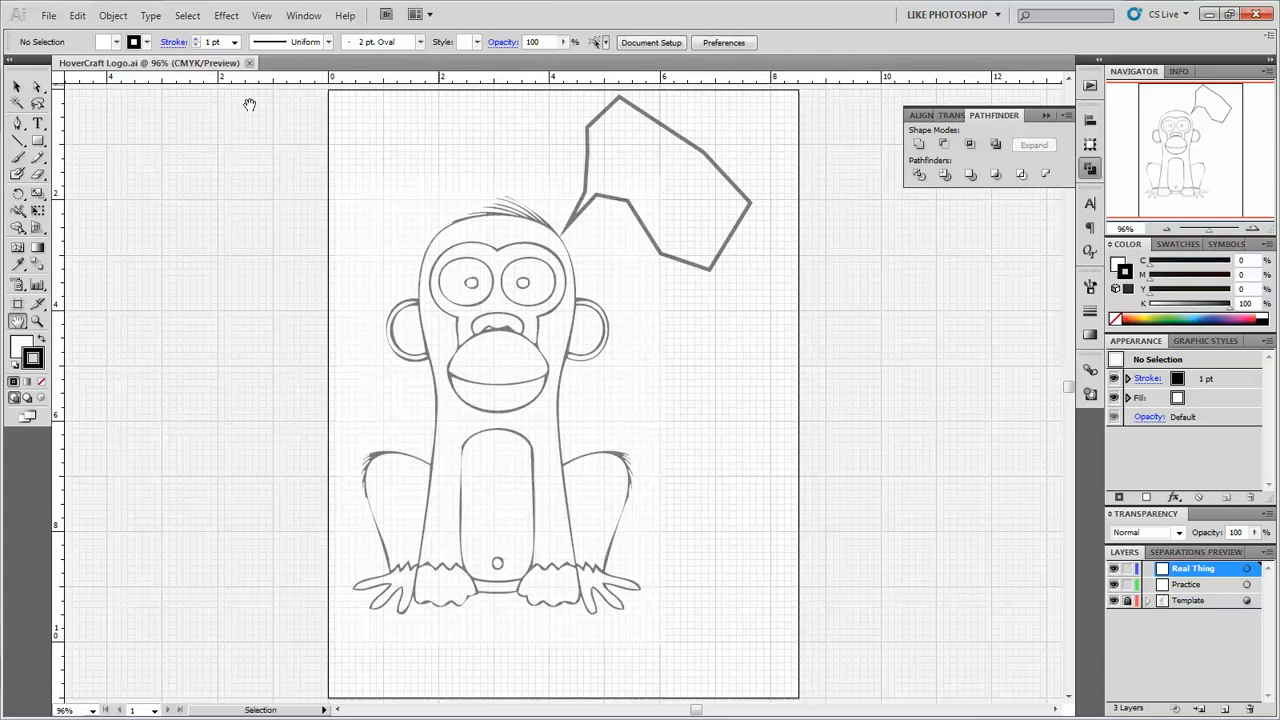
{"action": "left_click", "coordinate": [260, 16]}
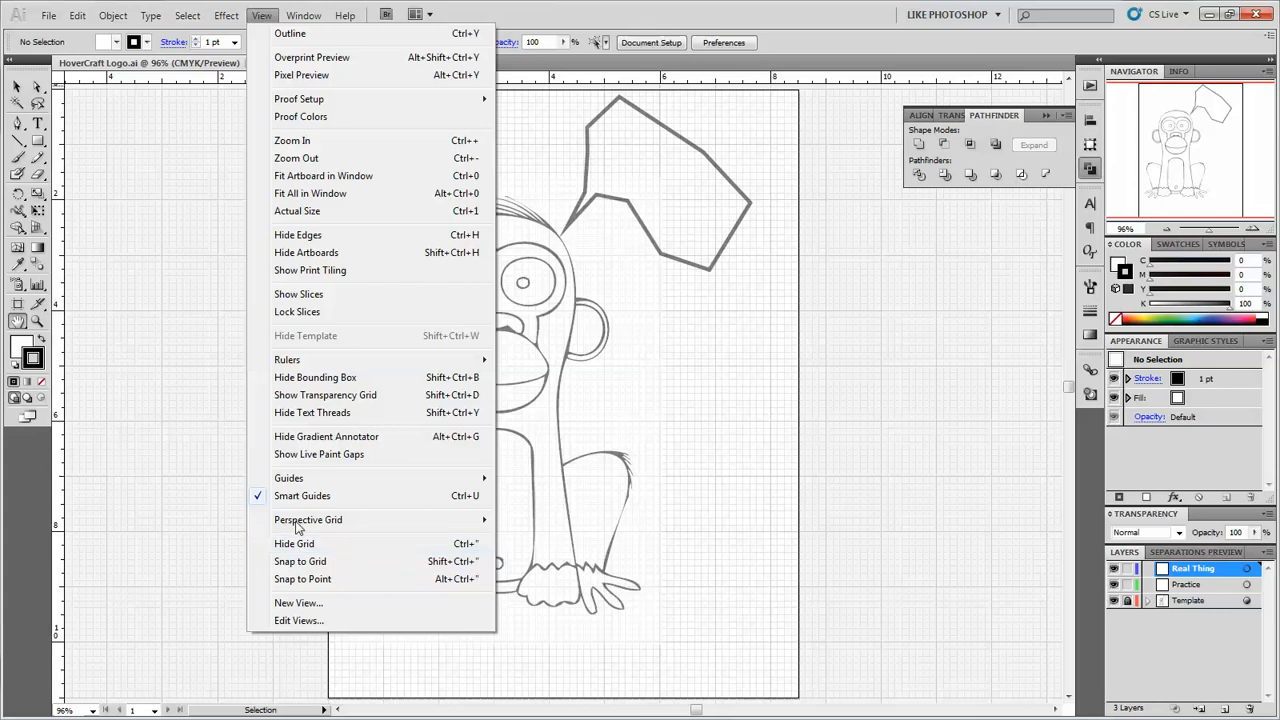
{"action": "mouse_move", "coordinate": [296, 362]}
{"action": "left_click", "coordinate": [164, 295]}
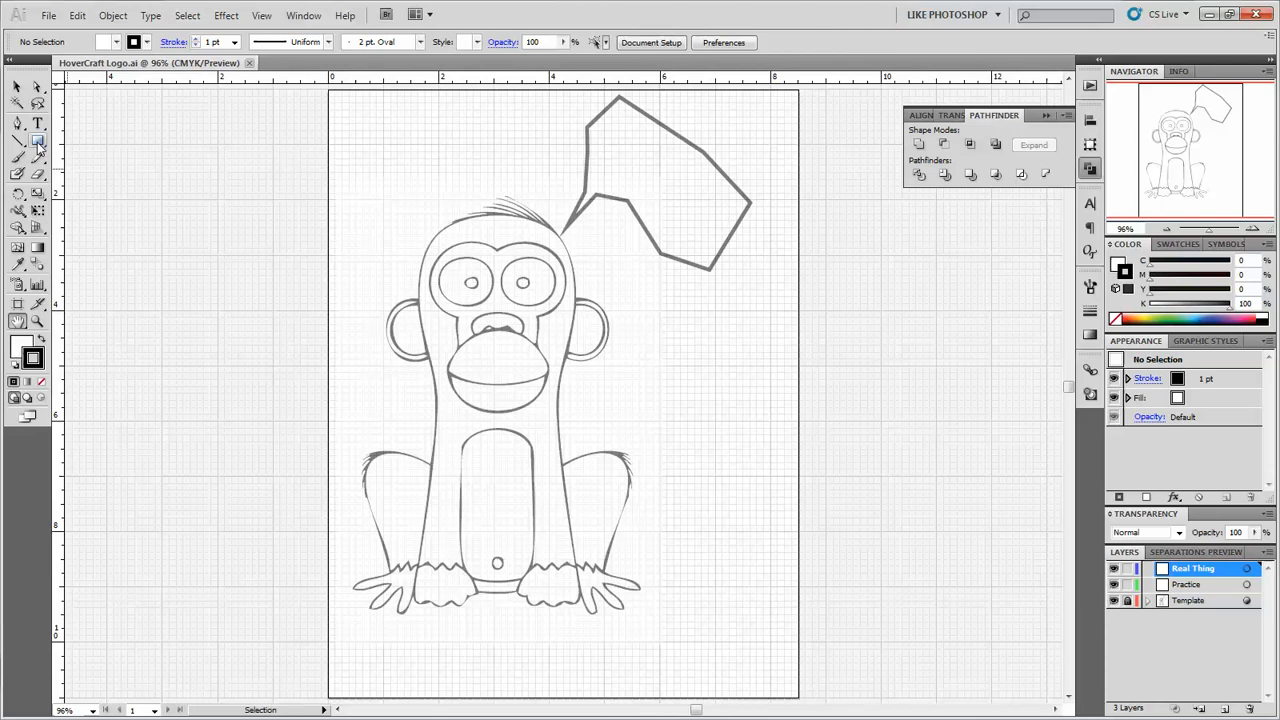
Step: Try drawing a shape about 2.1 in wide with the Star tool beside the artboard, and undo it
{"action": "left_click_drag", "start_coordinate": [38, 145], "coordinate": [153, 265]}
{"action": "left_click_drag", "start_coordinate": [152, 263], "coordinate": [152, 258]}
{"action": "key", "text": "Down"}
{"action": "key", "text": "Down"}
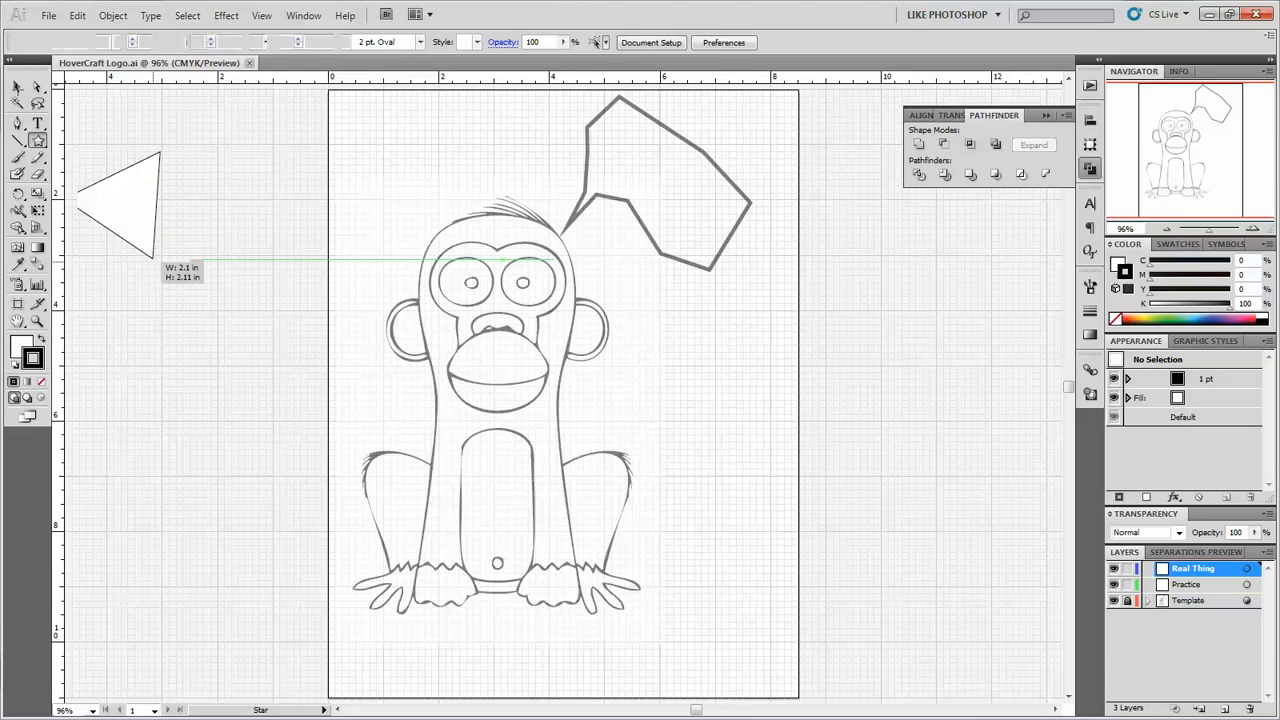
{"action": "key", "text": "ctrl+z"}
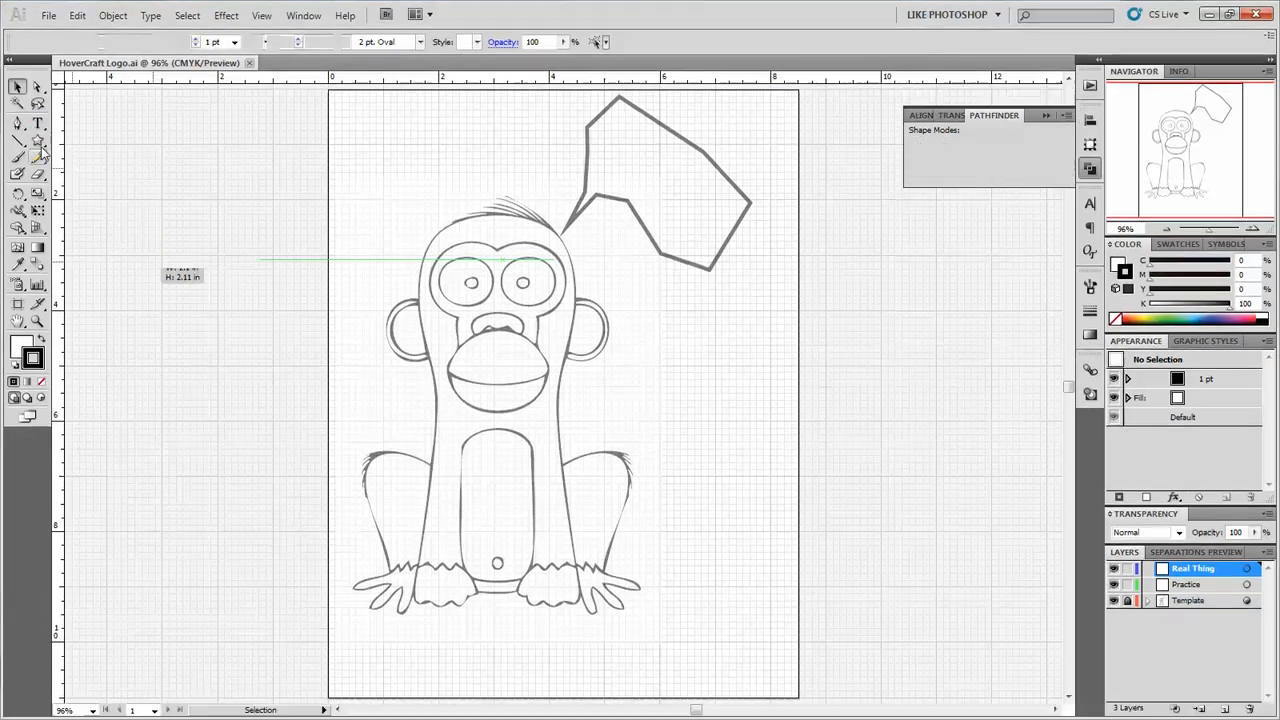
Step: Draw a circle about 0.98 in across with the Ellipse tool, above and to the left of the monkey's head
{"action": "left_click", "coordinate": [41, 147]}
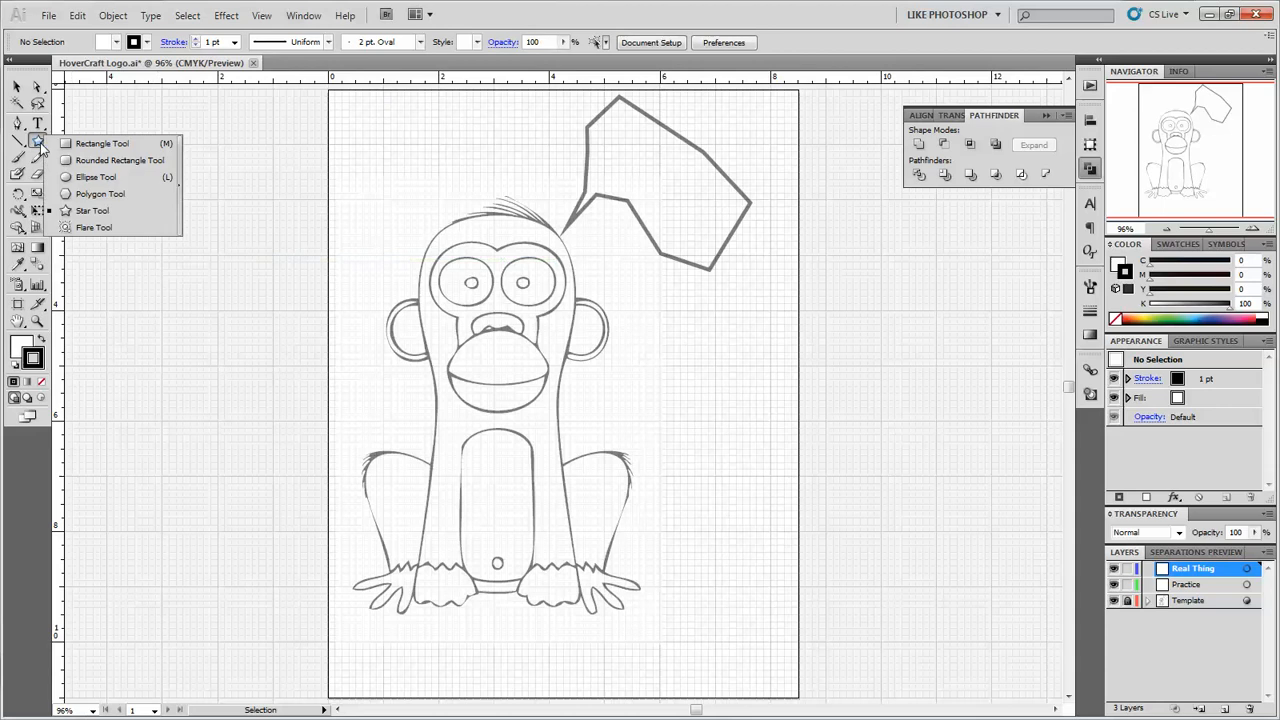
{"action": "left_click", "coordinate": [95, 177]}
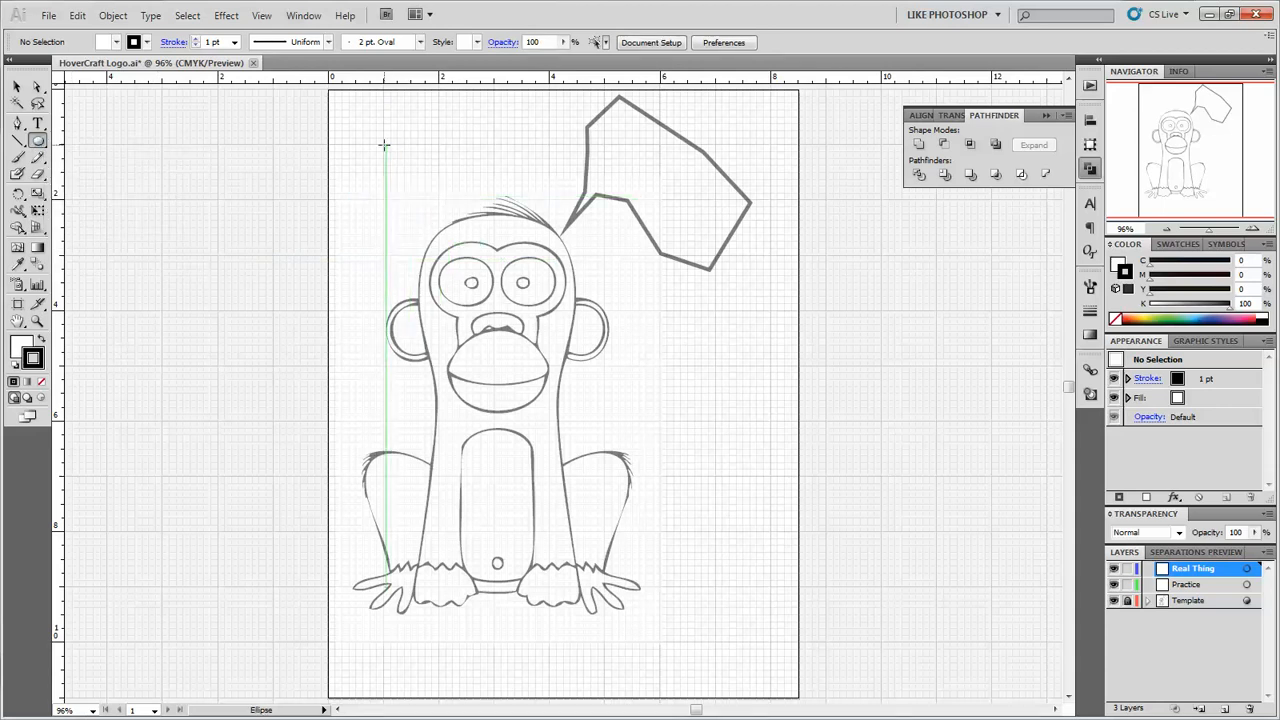
{"action": "left_click_drag", "start_coordinate": [382, 146], "coordinate": [431, 201]}
{"action": "key", "text": "shift"}
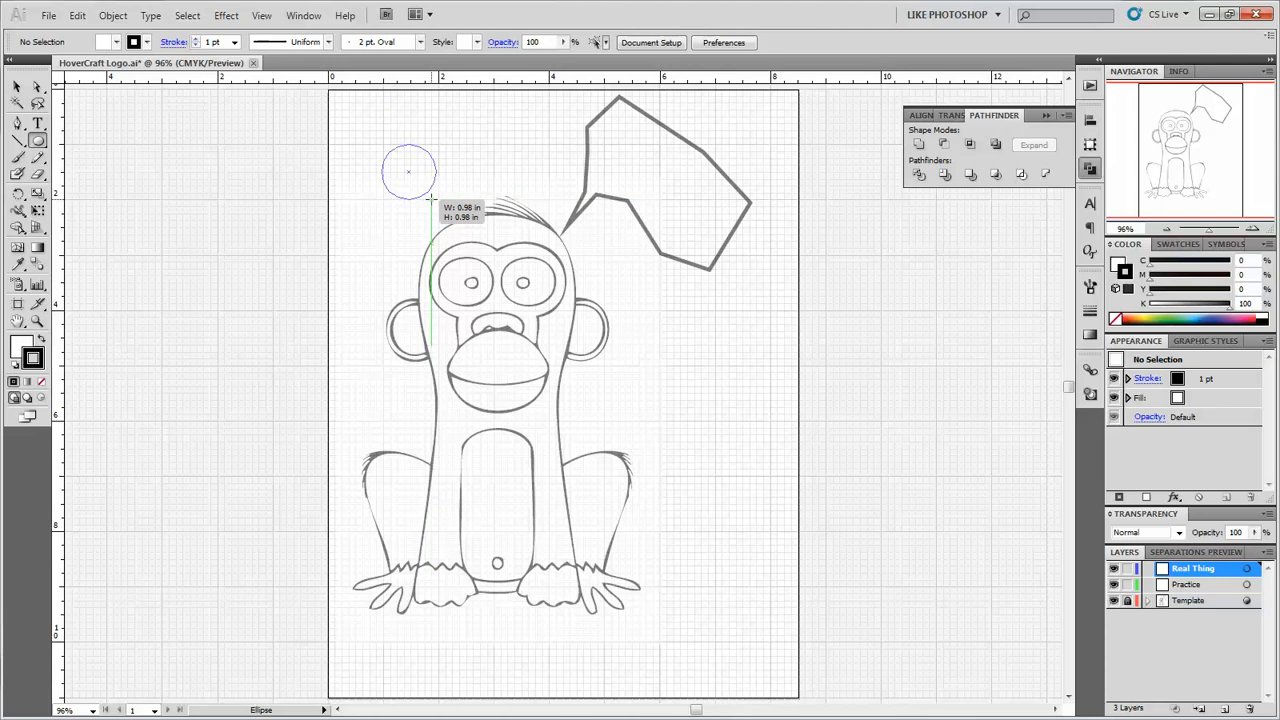
{"action": "left_click_drag", "start_coordinate": [431, 201], "coordinate": [431, 201]}
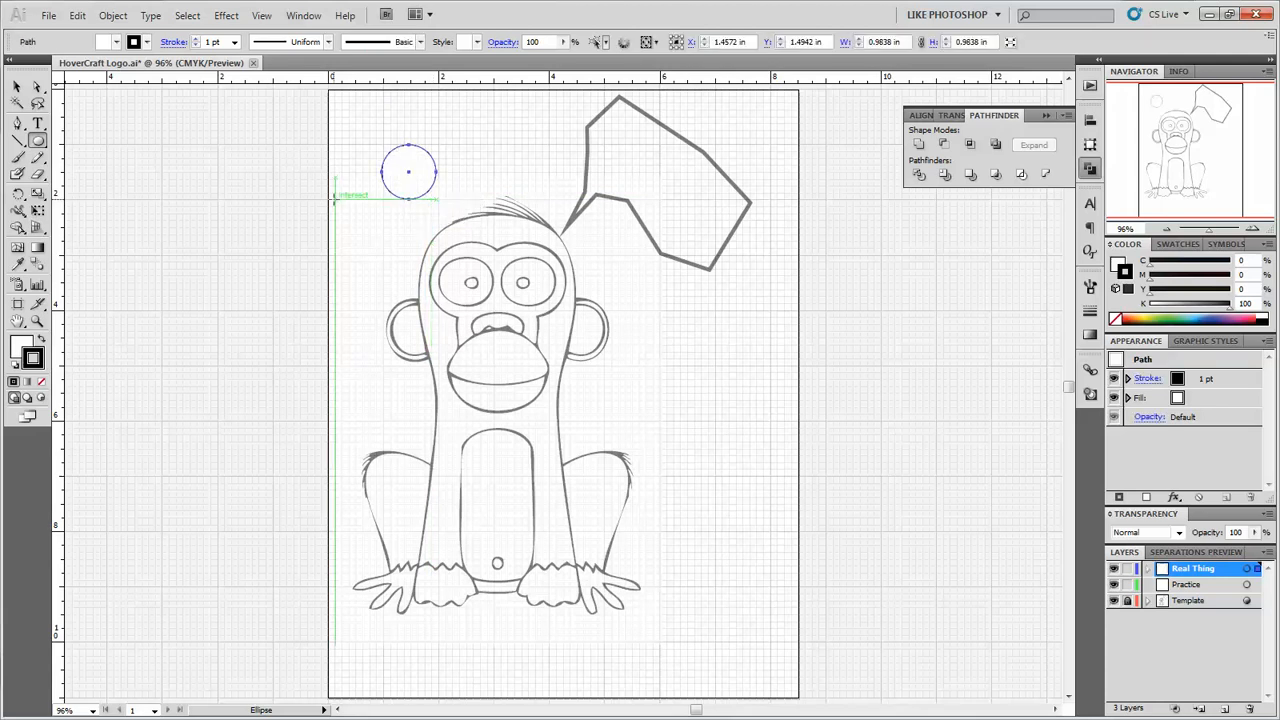
Step: Nudge the circle slightly down and to the right
{"action": "key", "text": "Down"}
{"action": "key", "text": "Down"}
{"action": "key", "text": "Down"}
{"action": "key", "text": "Down"}
{"action": "key", "text": "Down"}
{"action": "key", "text": "Down"}
{"action": "key", "text": "Down"}
{"action": "key", "text": "Down"}
{"action": "key", "text": "Right"}
{"action": "key", "text": "Right"}
Step: Move the circle over the monkey's left-hand eye, centred at about X 2.49 in, Y 3.50 in
{"action": "left_click", "coordinate": [18, 88]}
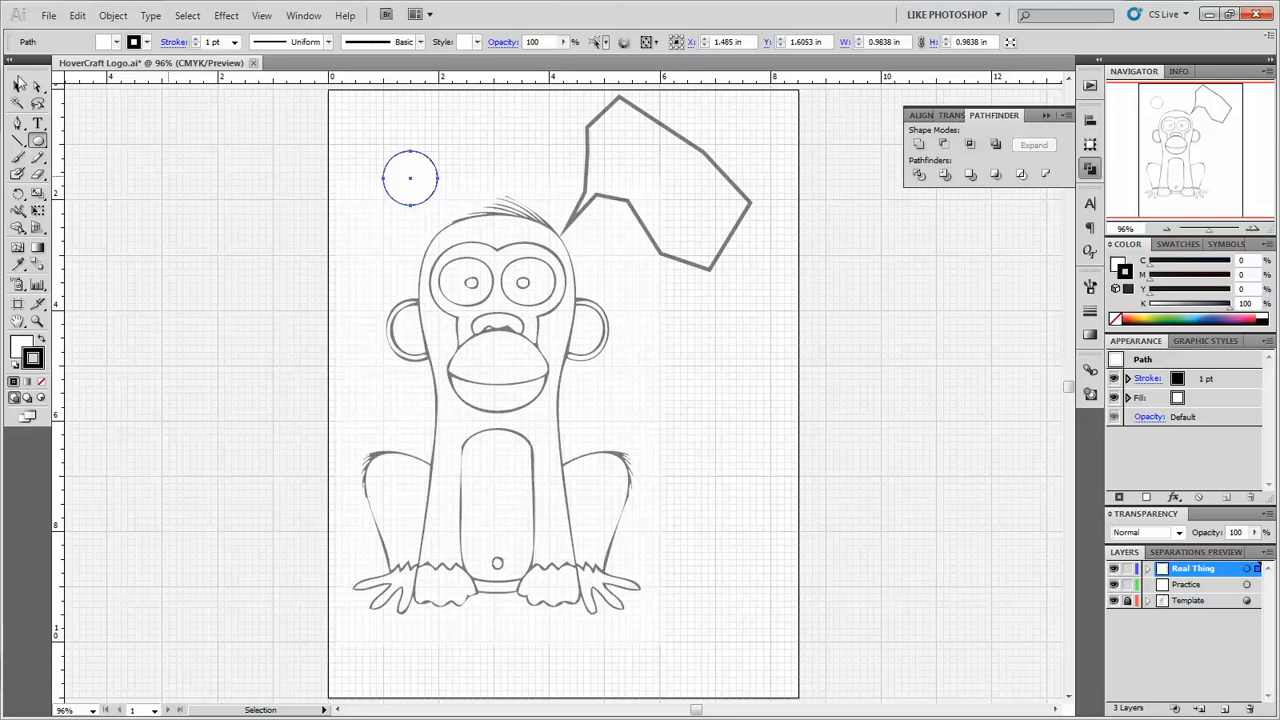
{"action": "left_click", "coordinate": [18, 90]}
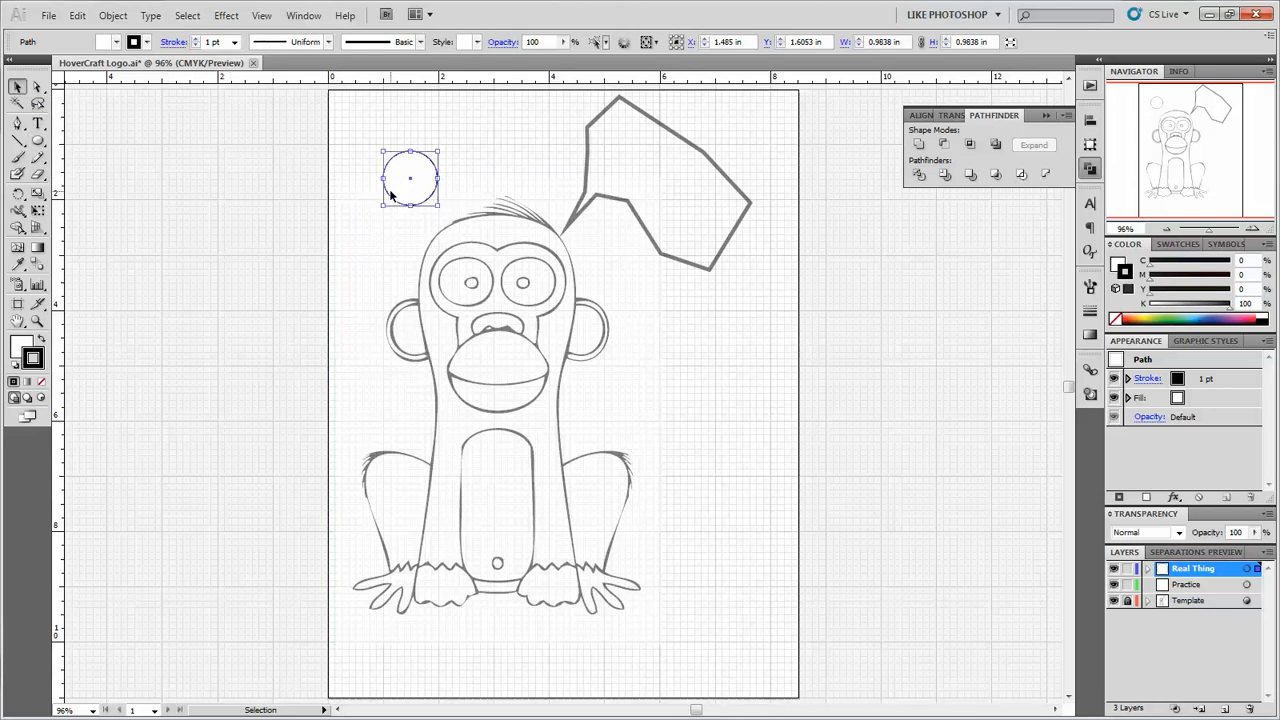
{"action": "left_click_drag", "start_coordinate": [390, 195], "coordinate": [447, 298]}
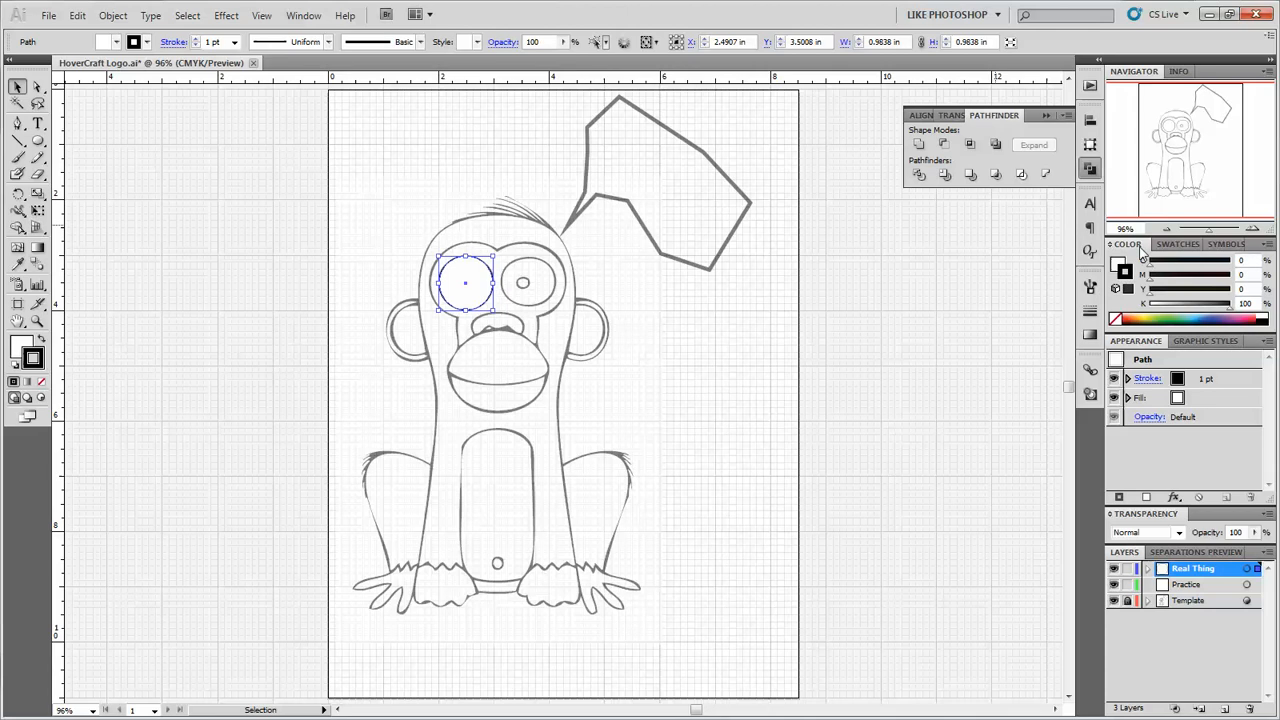
Step: Set the circle's fill to None and make its stroke the active colour attribute
{"action": "left_click", "coordinate": [1116, 265]}
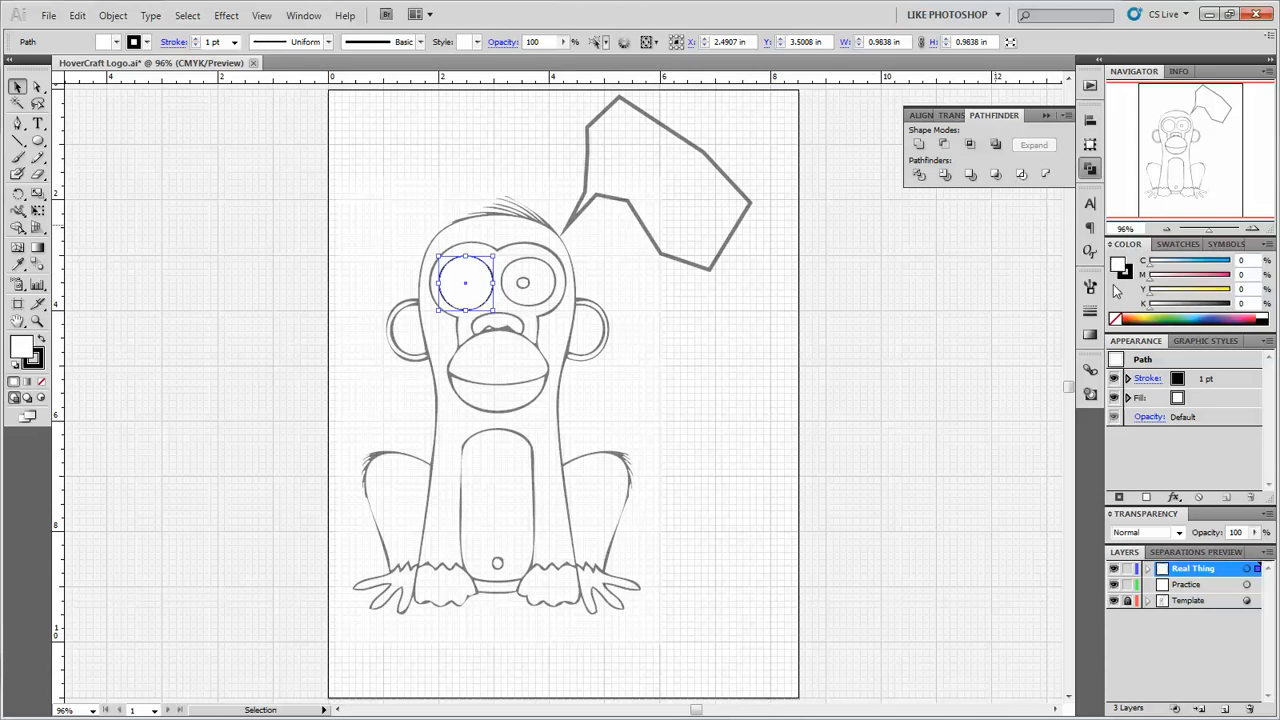
{"action": "left_click", "coordinate": [1115, 319]}
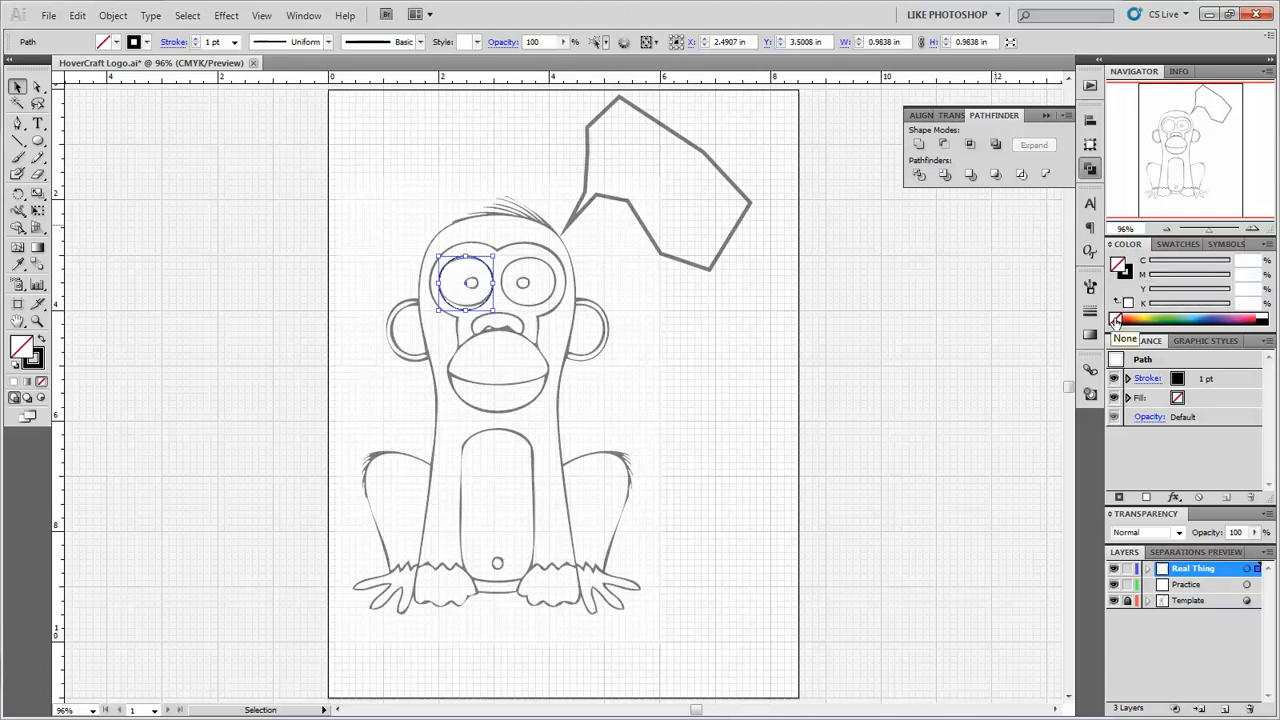
{"action": "left_click", "coordinate": [1128, 276]}
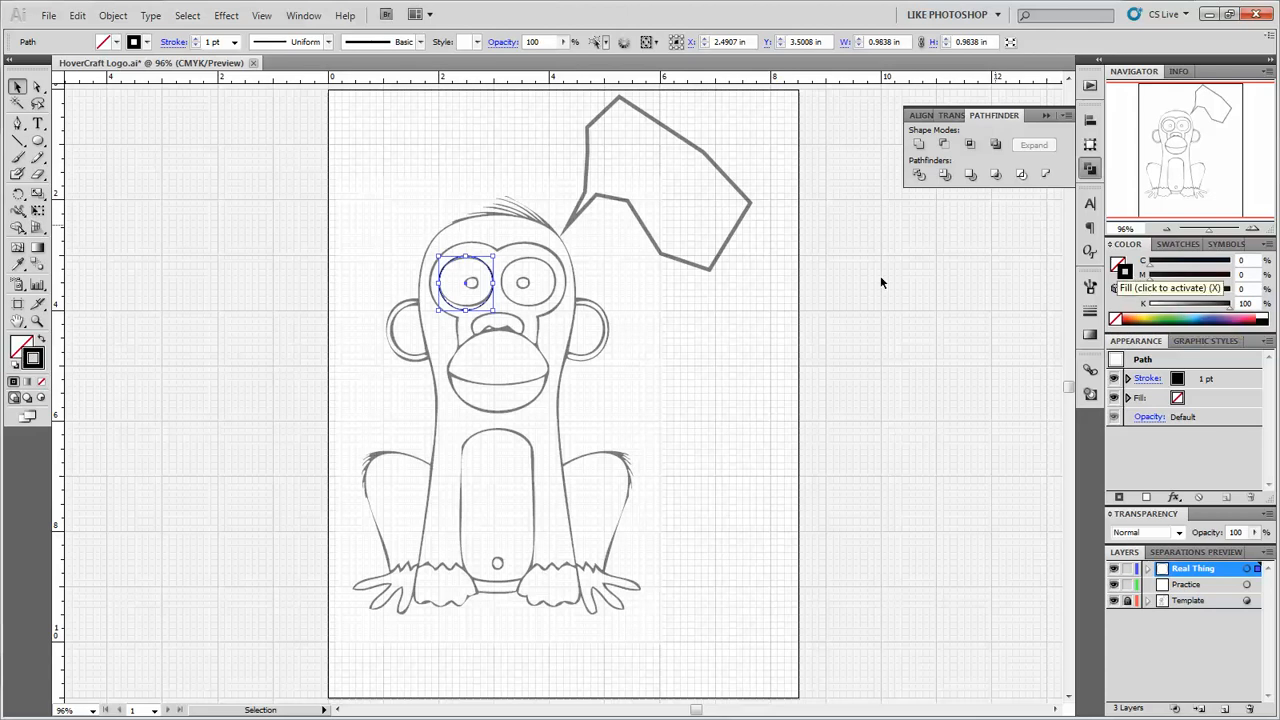
Step: Draw a small ellipse about 0.23 × 0.18 in over the left-hand pupil with the Ellipse tool
{"action": "left_click", "coordinate": [36, 143]}
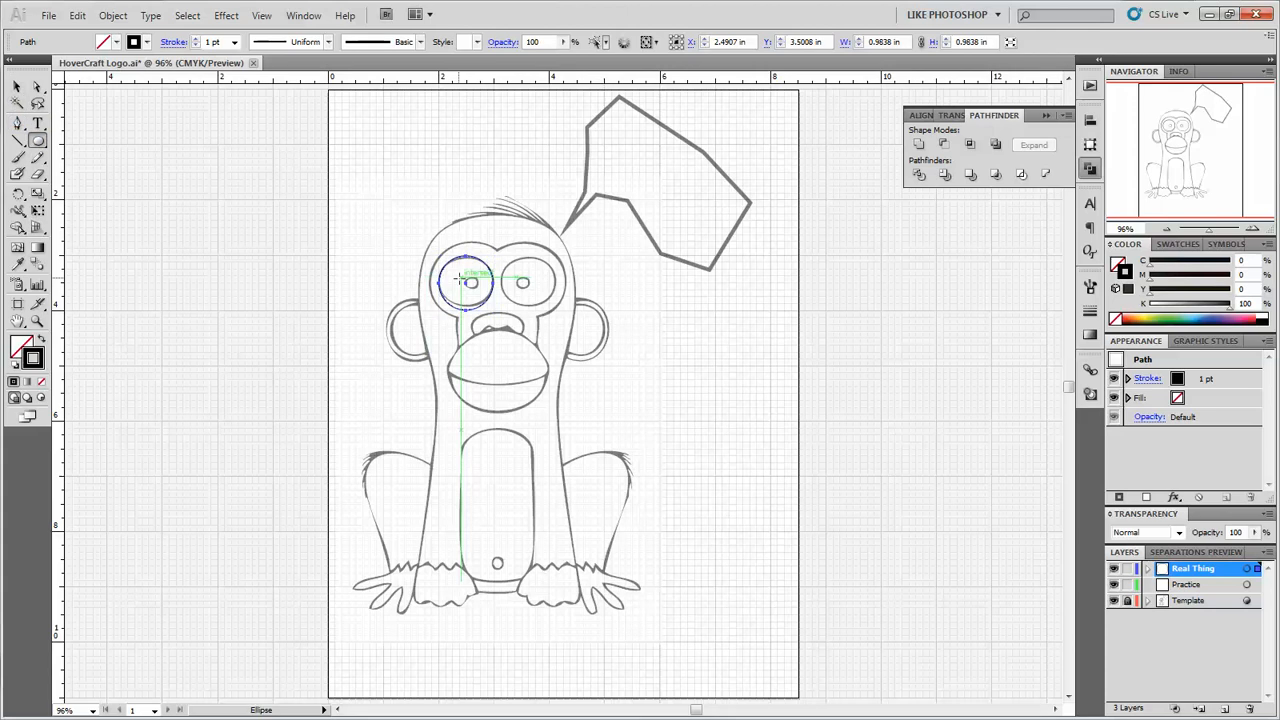
{"action": "left_click_drag", "start_coordinate": [470, 281], "coordinate": [483, 291]}
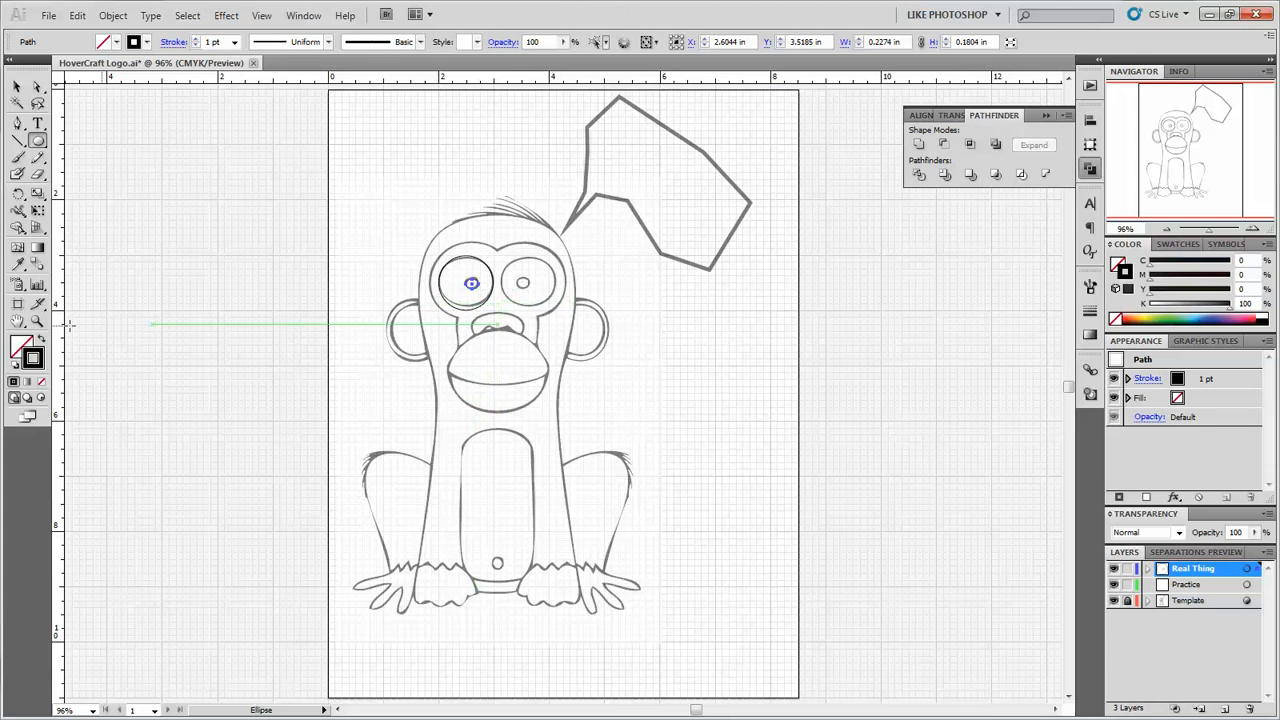
Step: Trace the right-hand eye with an ellipse about 0.99 × 0.84 in and its pupil with one about 0.25 × 0.18 in
{"action": "left_click", "coordinate": [37, 321]}
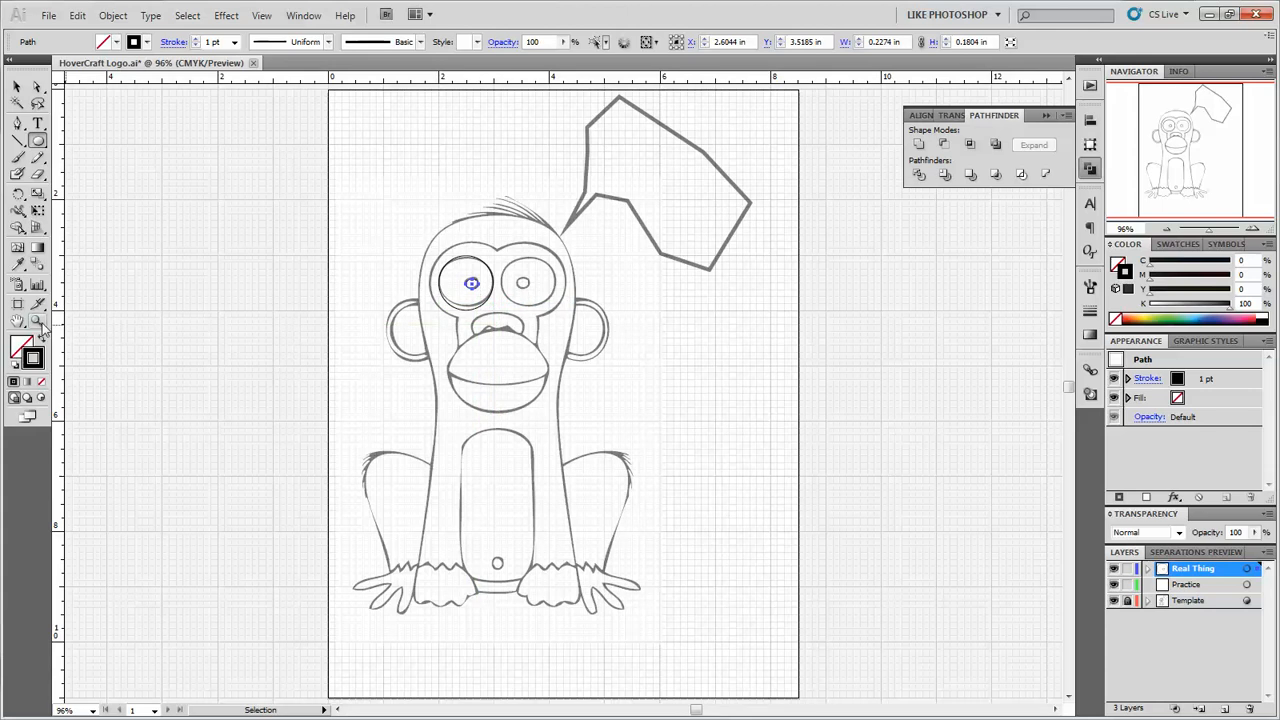
{"action": "left_click", "coordinate": [550, 288]}
{"action": "left_click", "coordinate": [554, 396]}
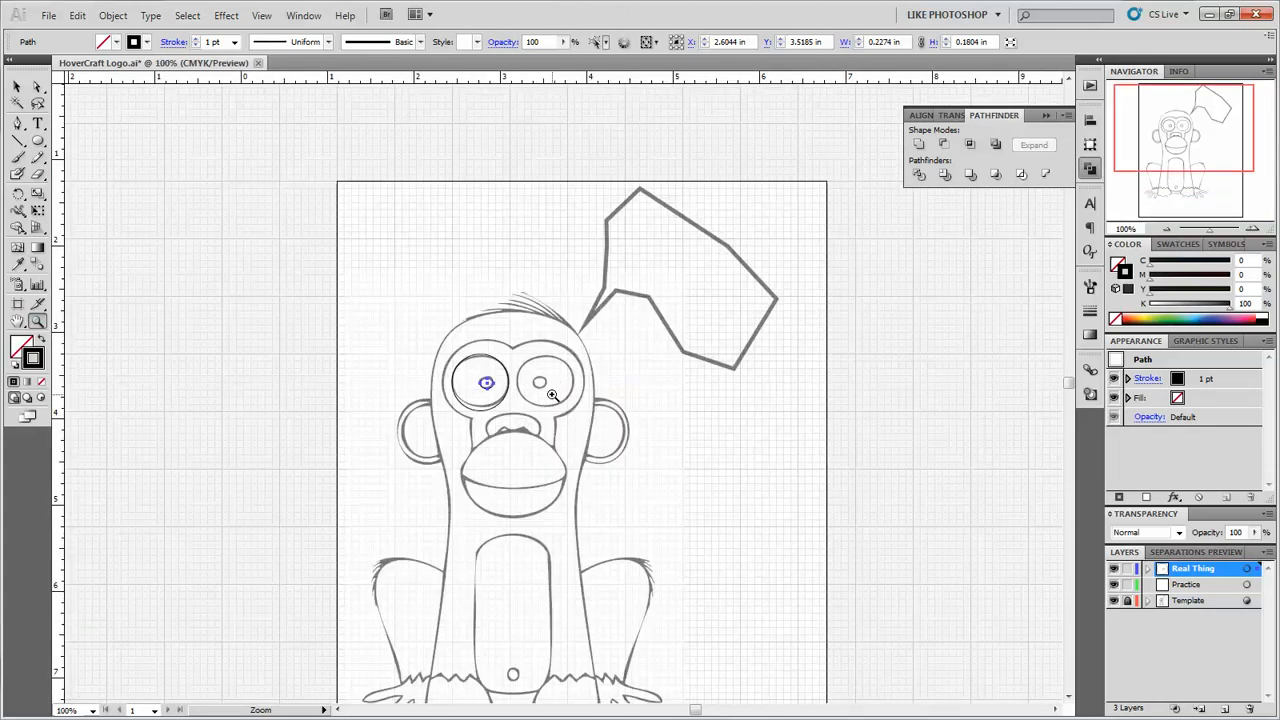
{"action": "left_click", "coordinate": [556, 396]}
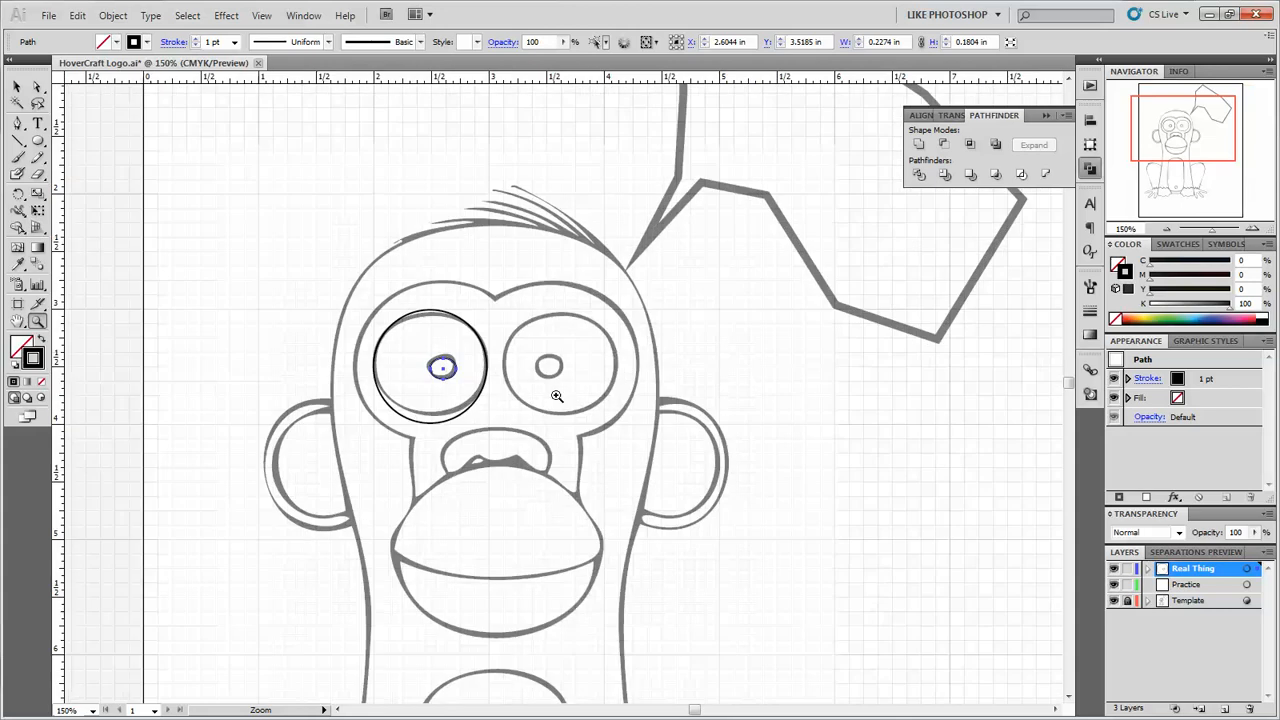
{"action": "key", "text": "v"}
{"action": "left_click", "coordinate": [37, 141]}
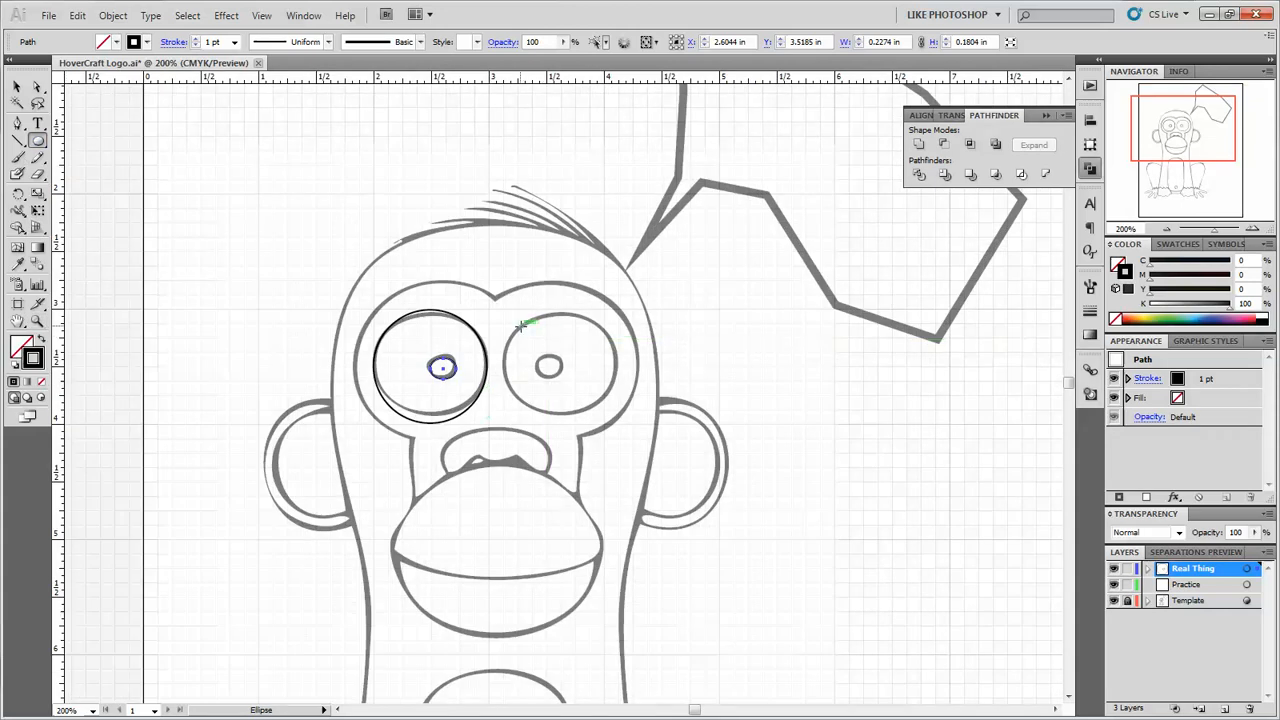
{"action": "mouse_move", "coordinate": [520, 325]}
{"action": "left_mouse_down"}
{"action": "mouse_move", "coordinate": [616, 418]}
{"action": "mouse_move", "coordinate": [583, 338]}
{"action": "mouse_move", "coordinate": [646, 362]}
{"action": "mouse_move", "coordinate": [639, 415]}
{"action": "mouse_move", "coordinate": [614, 412]}
{"action": "left_mouse_up"}
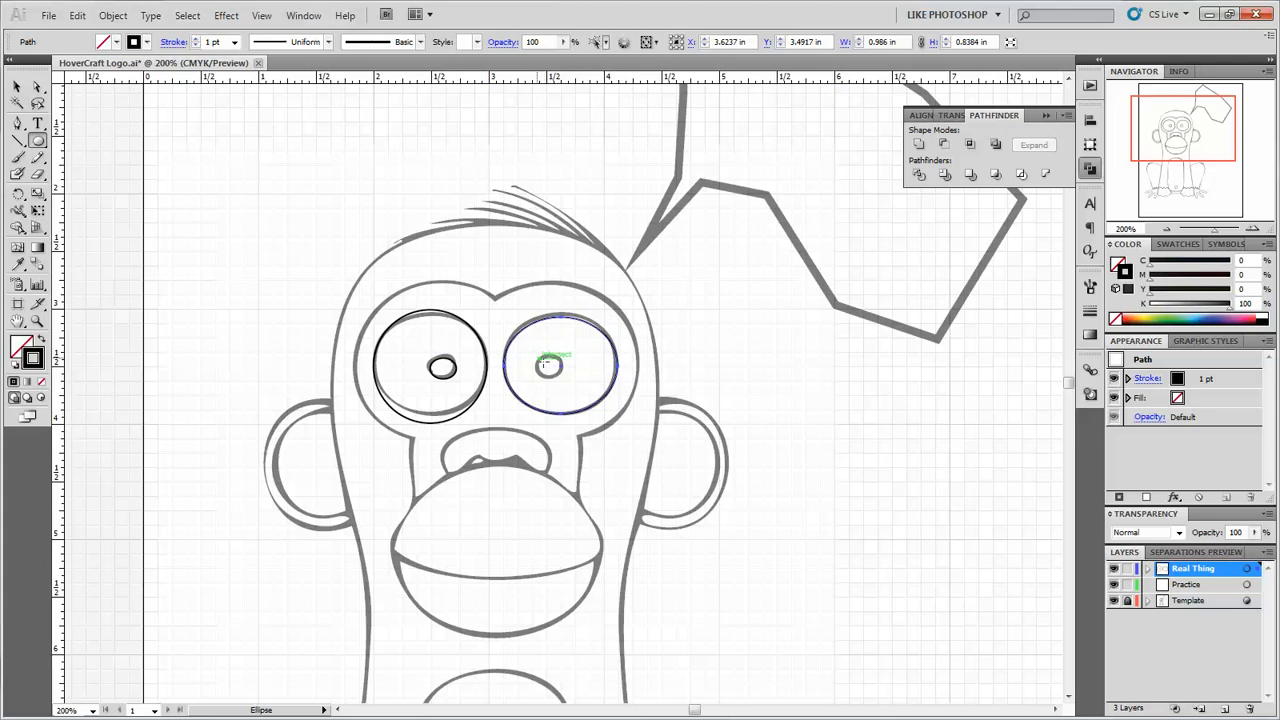
{"action": "left_click_drag", "start_coordinate": [537, 356], "coordinate": [563, 377]}
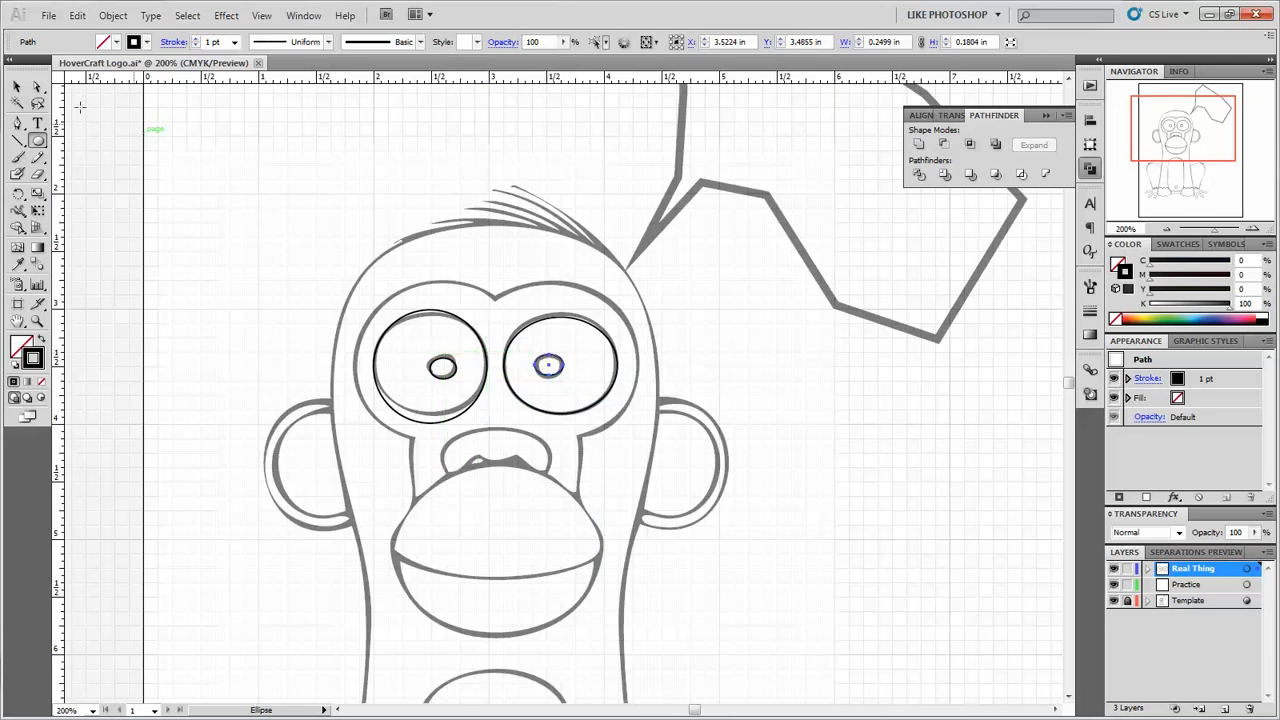
Step: Fill the two large eye ellipses with white
{"action": "left_click", "coordinate": [17, 87]}
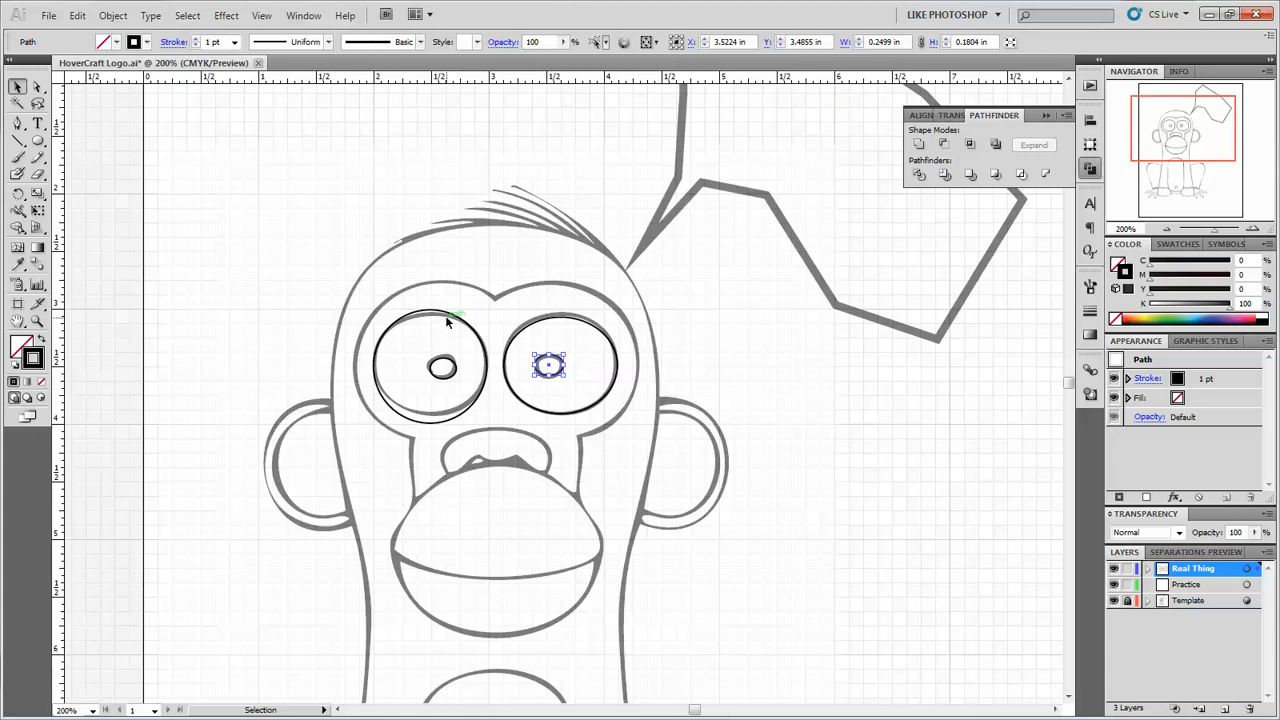
{"action": "left_click", "coordinate": [447, 321]}
{"action": "left_click", "coordinate": [449, 314]}
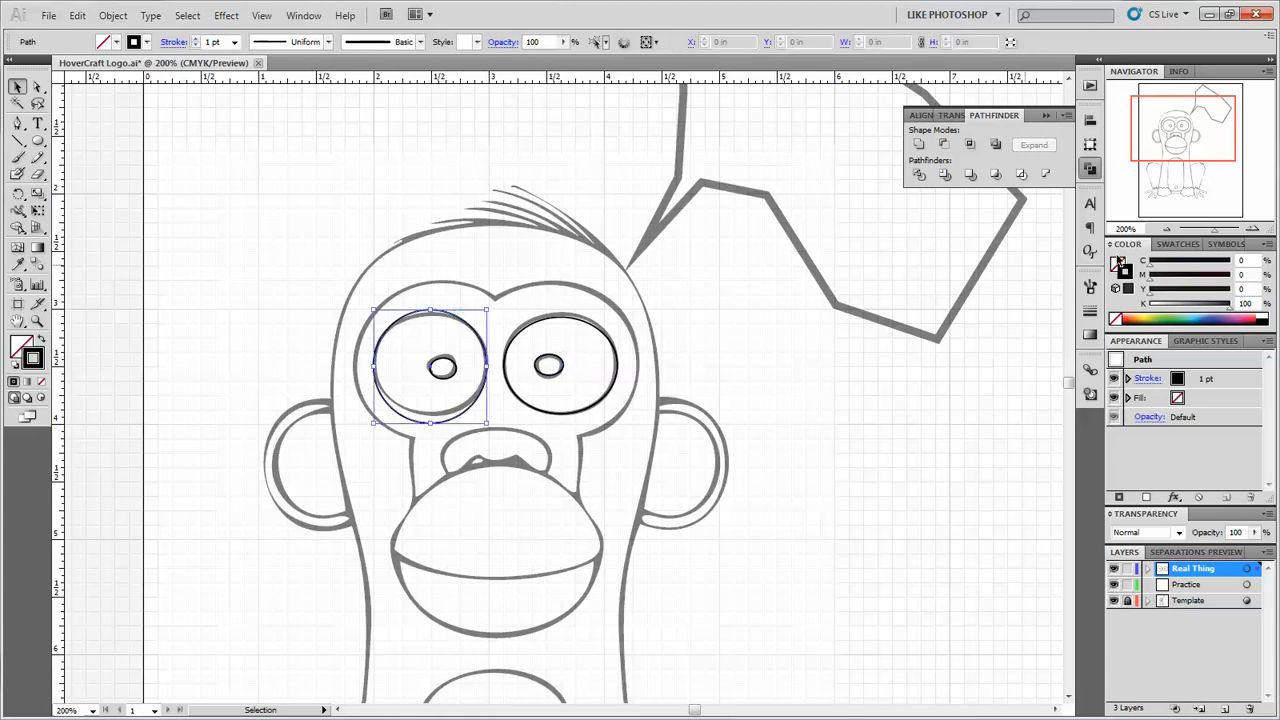
{"action": "left_click", "coordinate": [1118, 263]}
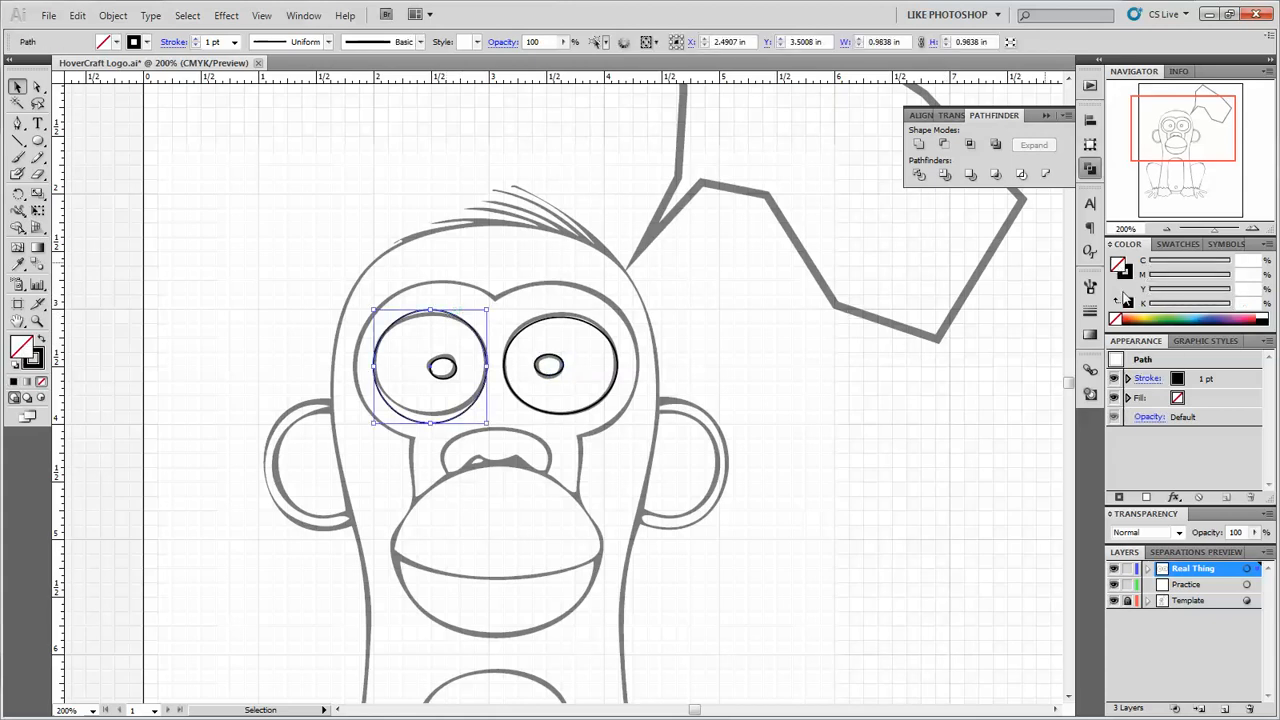
{"action": "left_click", "coordinate": [1265, 314]}
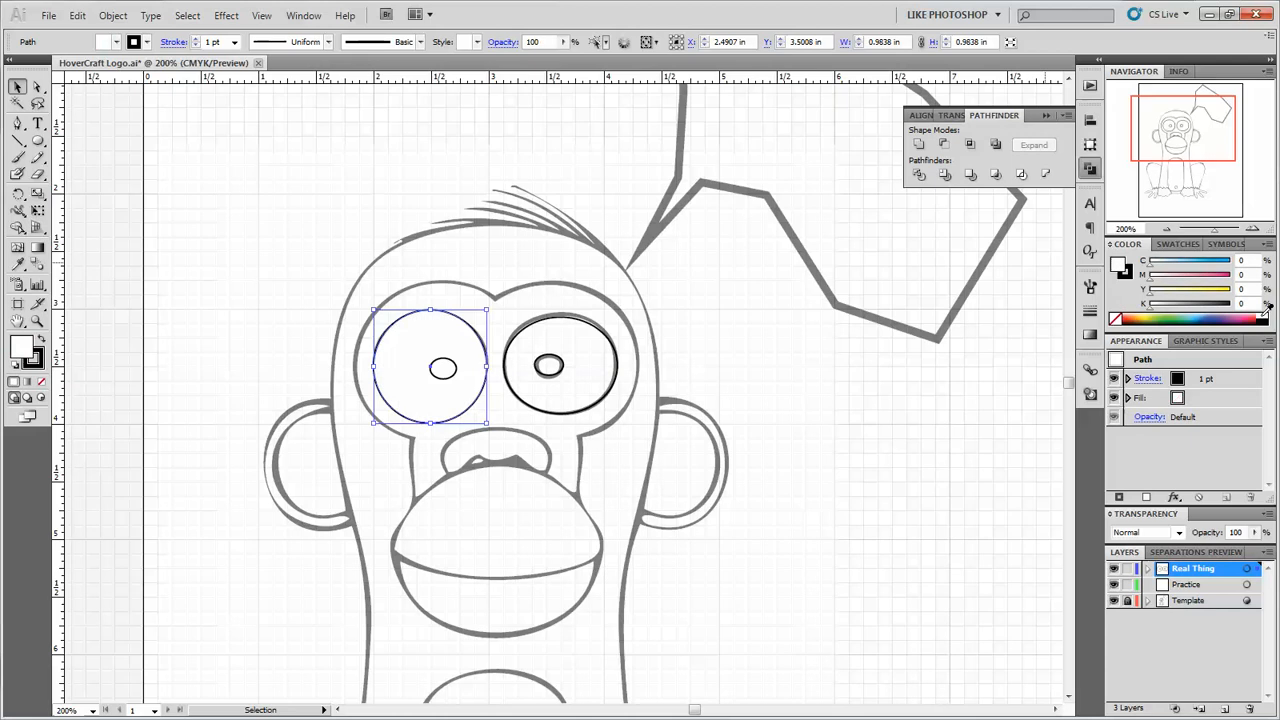
{"action": "left_click", "coordinate": [612, 352]}
{"action": "left_click", "coordinate": [614, 346]}
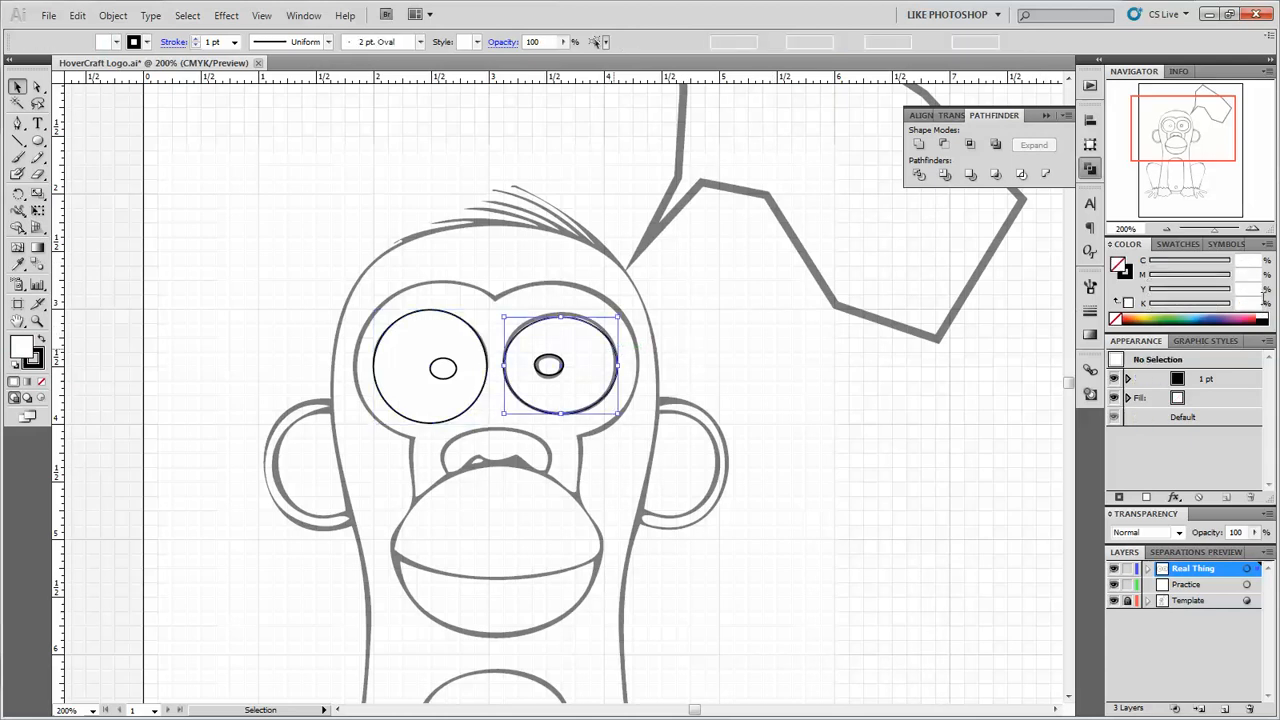
Step: Try a black fill on the right-hand pupil and return its fill to None
{"action": "left_click", "coordinate": [548, 372]}
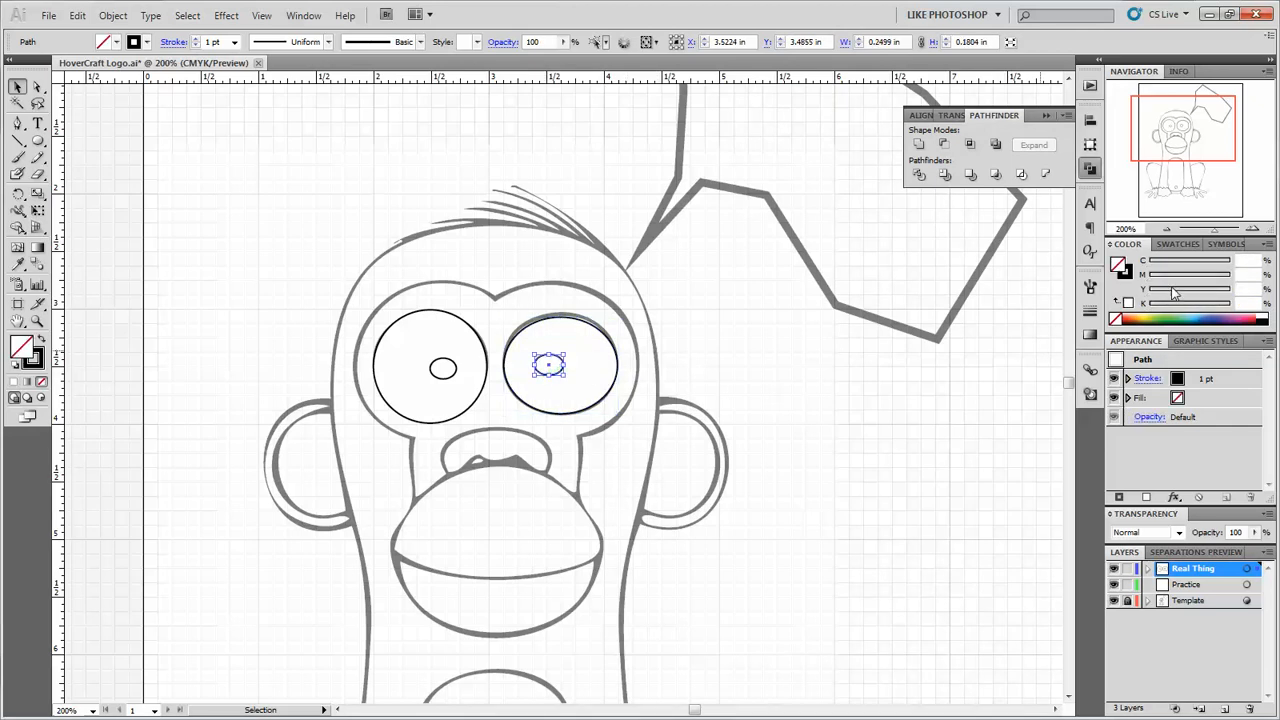
{"action": "left_click", "coordinate": [1265, 318]}
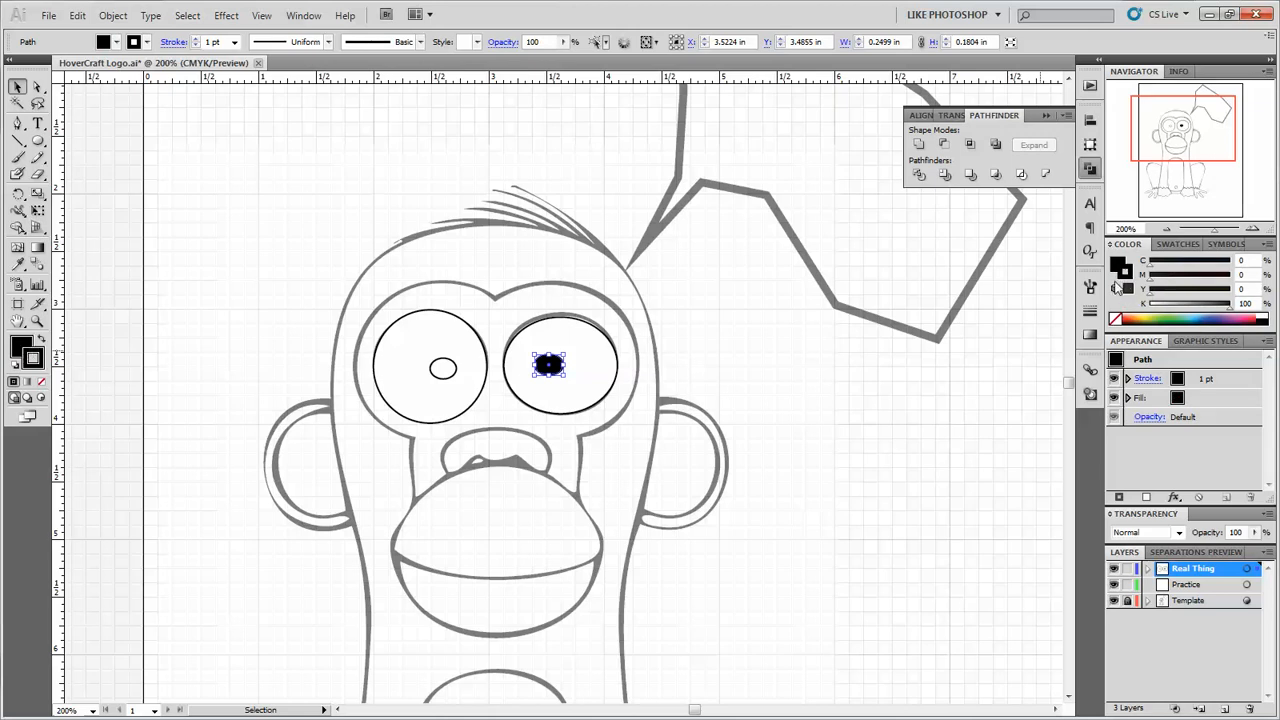
{"action": "left_click", "coordinate": [1116, 319]}
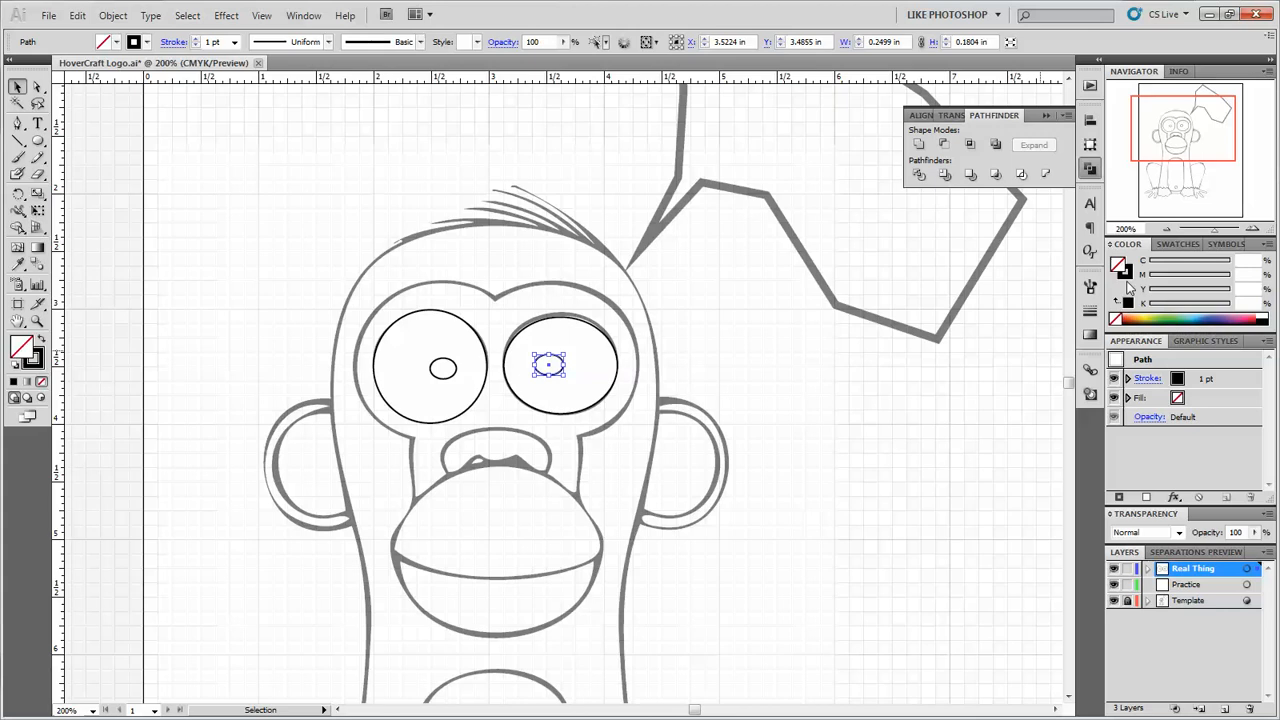
Step: Set the stroke weight of the right-hand pupil ellipse to 4 pt
{"action": "left_click", "coordinate": [1125, 277]}
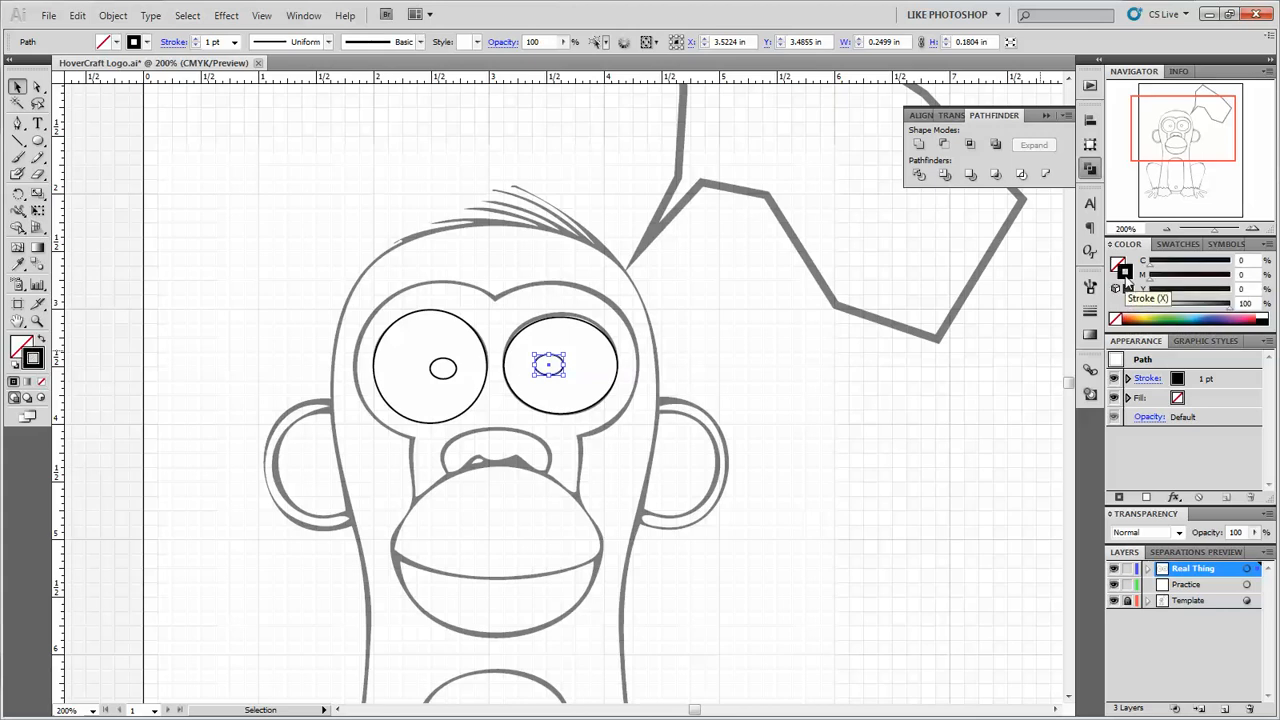
{"action": "left_click", "coordinate": [1133, 385]}
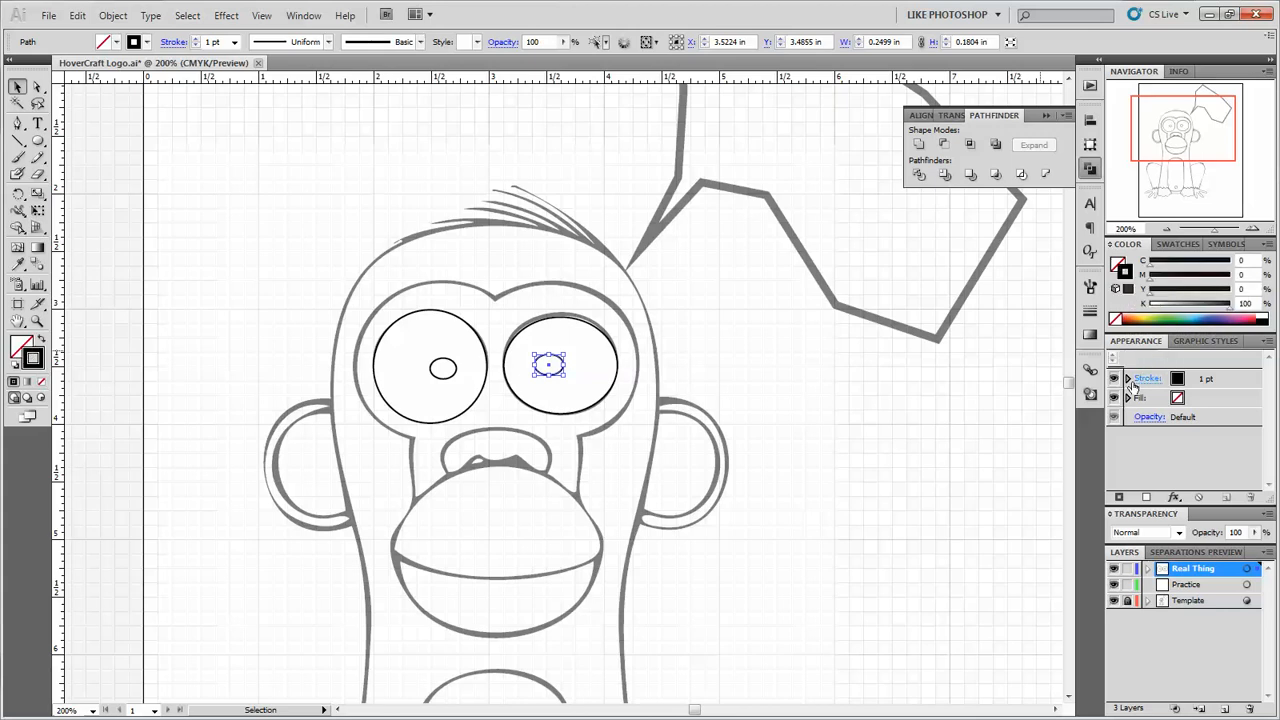
{"action": "left_click", "coordinate": [1140, 380]}
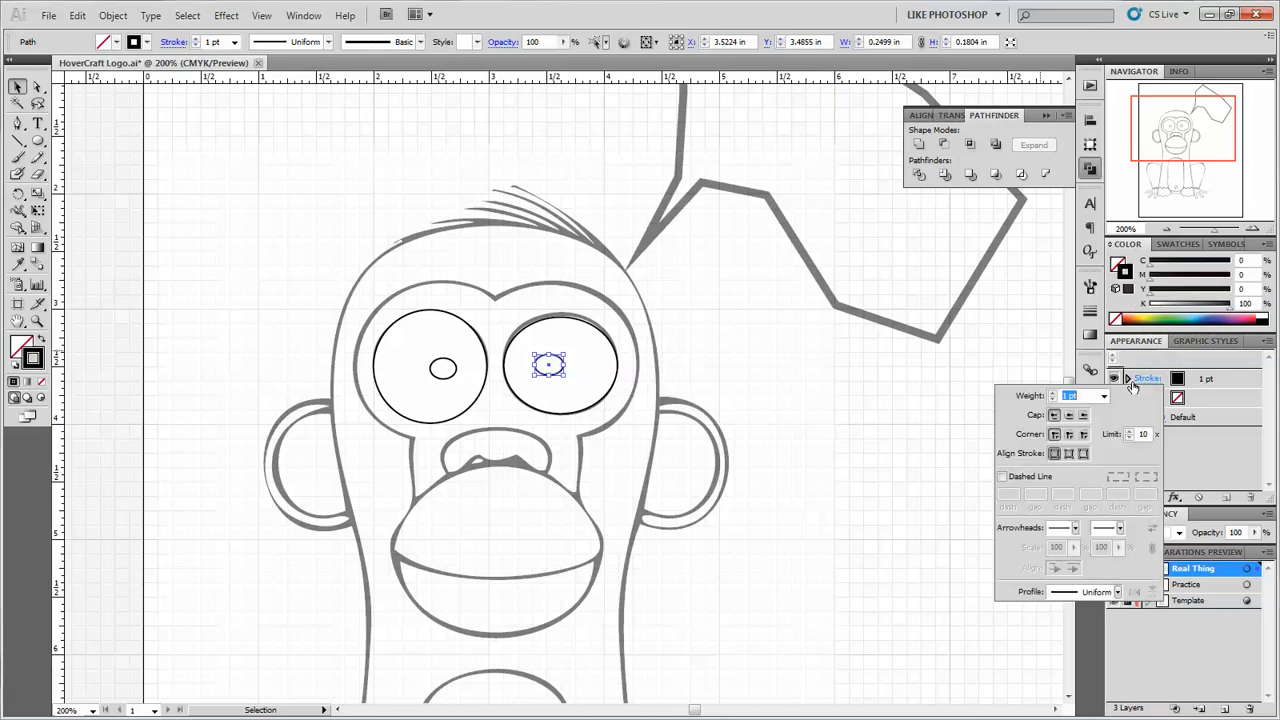
{"action": "left_click", "coordinate": [1055, 395]}
{"action": "left_click", "coordinate": [1055, 395]}
{"action": "left_click", "coordinate": [1055, 395]}
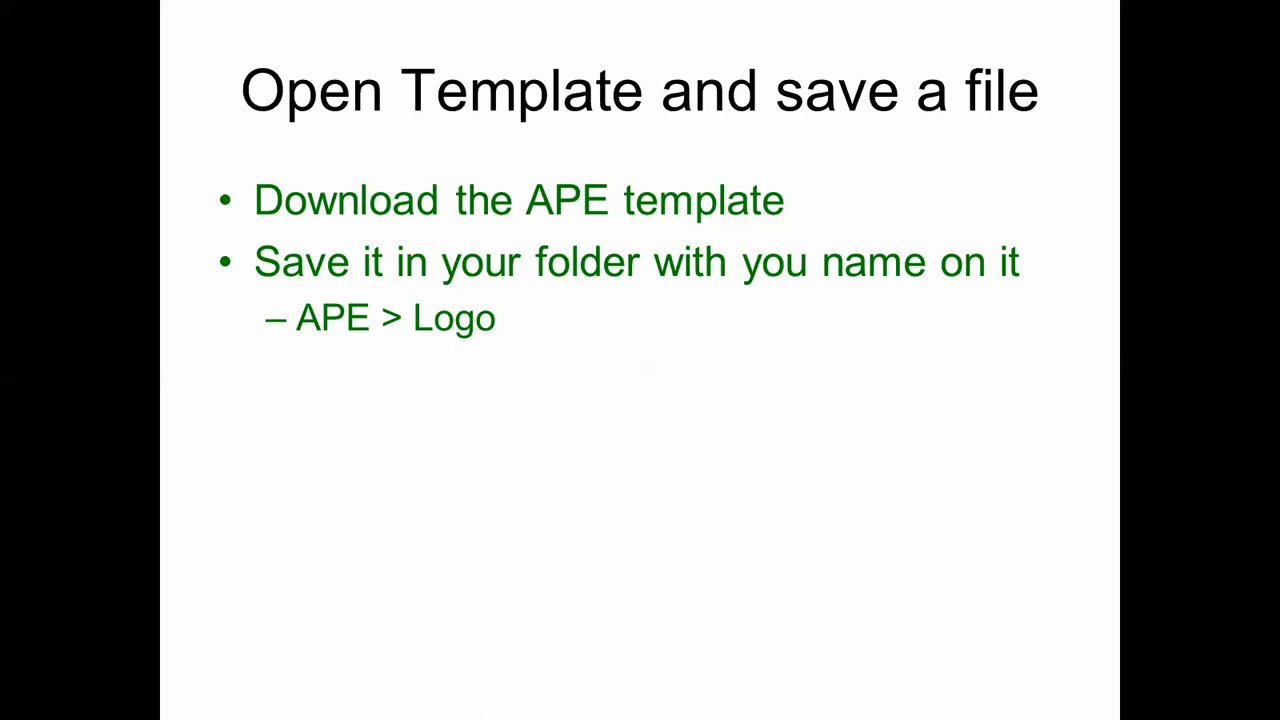
{"action": "key", "text": "Right"}
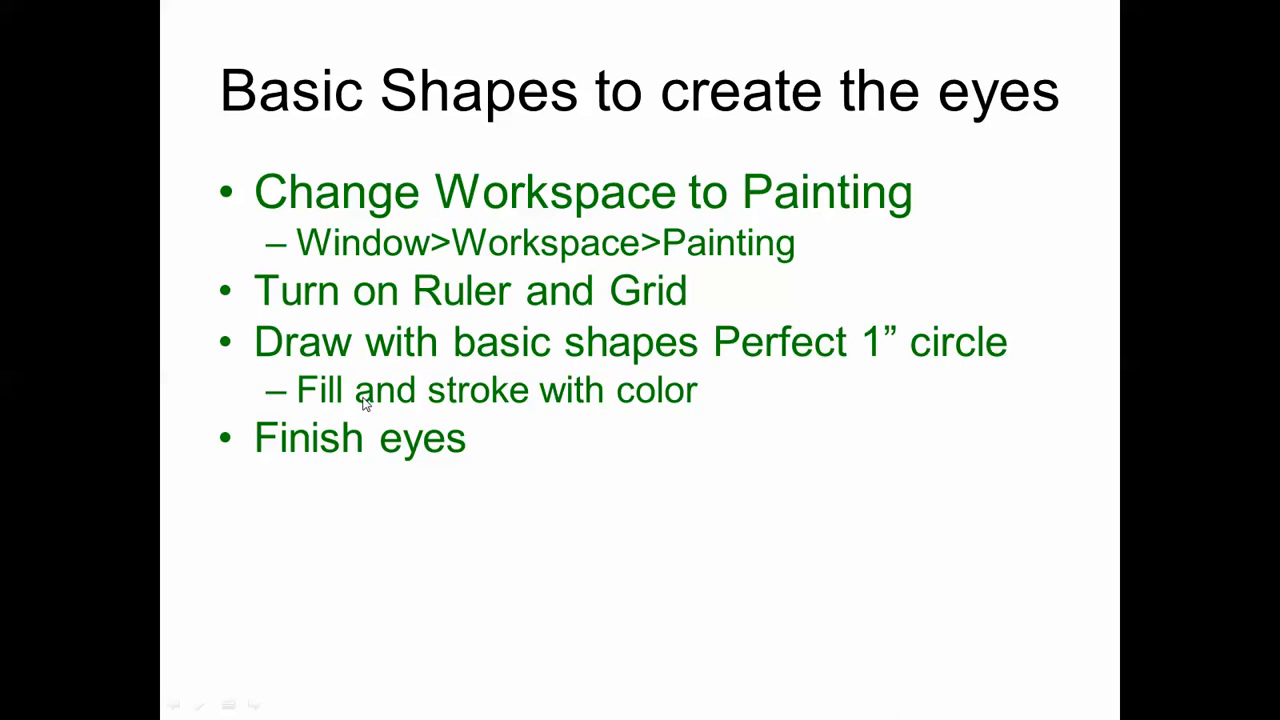
{"action": "left_click", "coordinate": [448, 466]}
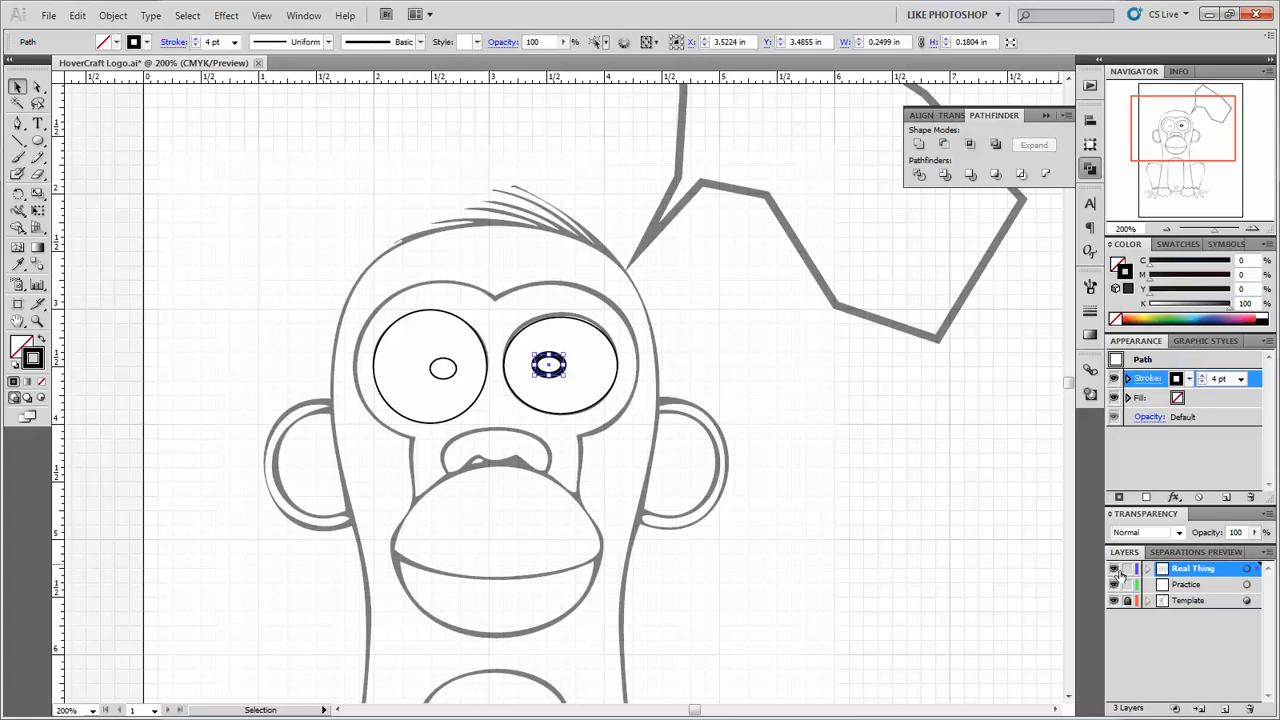
Step: Hide the Real Thing layer and create a new layer named Face, placed directly beneath it
{"action": "left_click", "coordinate": [1115, 569]}
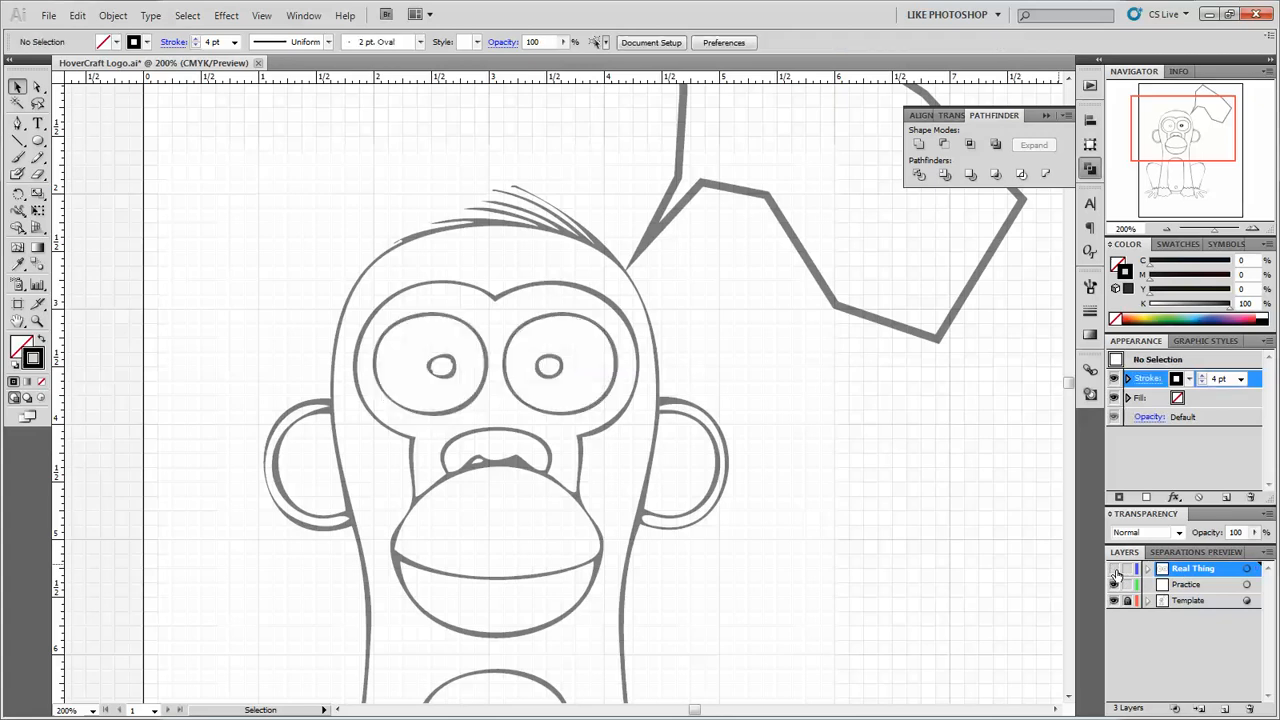
{"action": "left_click", "coordinate": [1224, 708]}
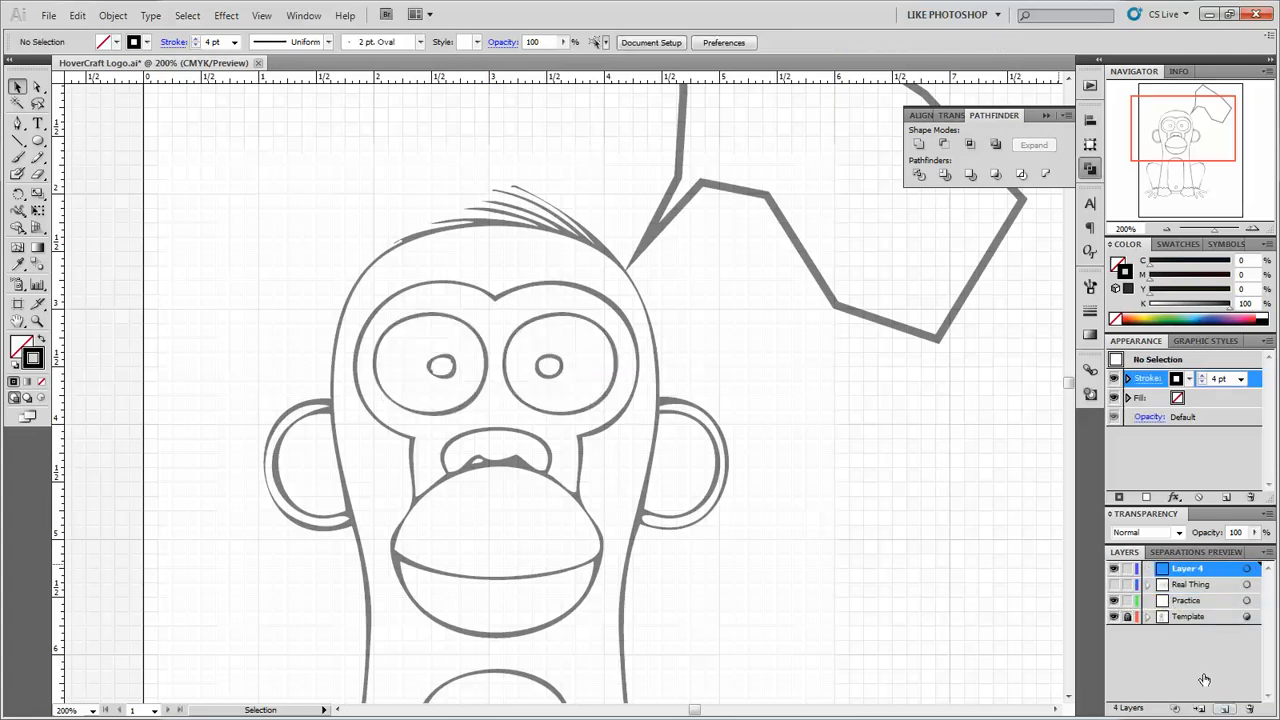
{"action": "double_click", "coordinate": [1185, 569]}
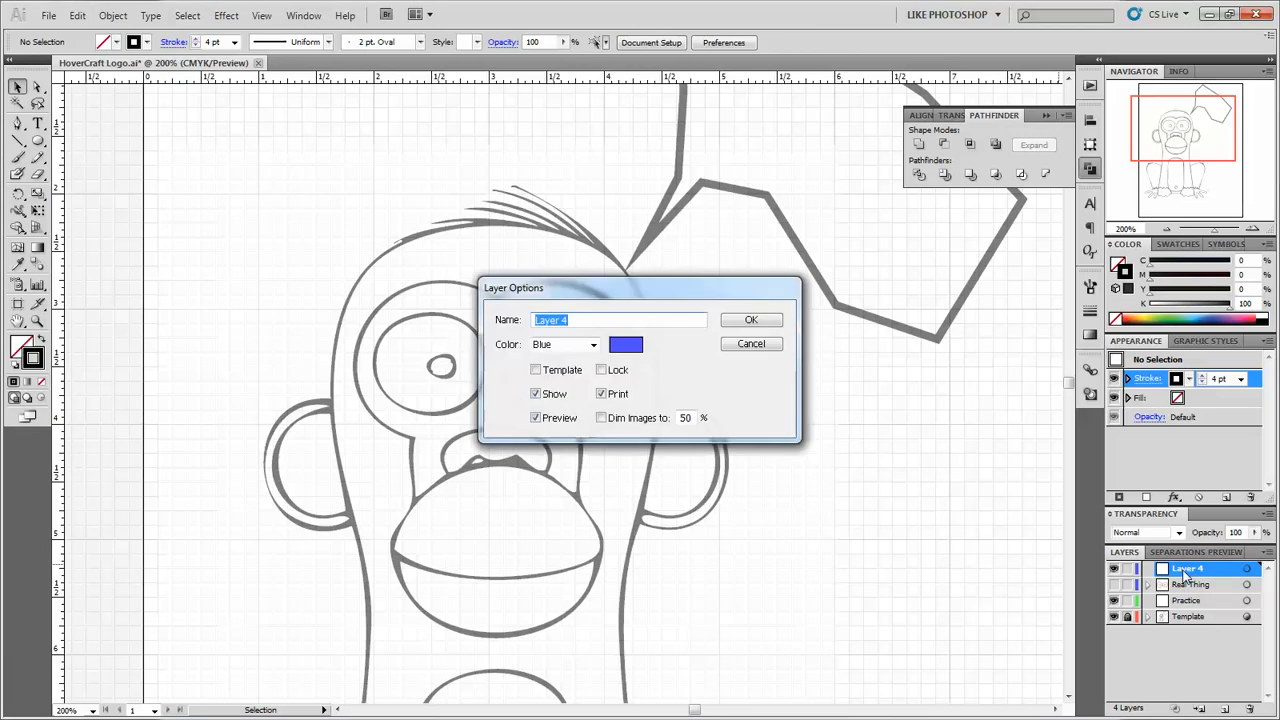
{"action": "type", "text": "Face"}
{"action": "left_click", "coordinate": [750, 320]}
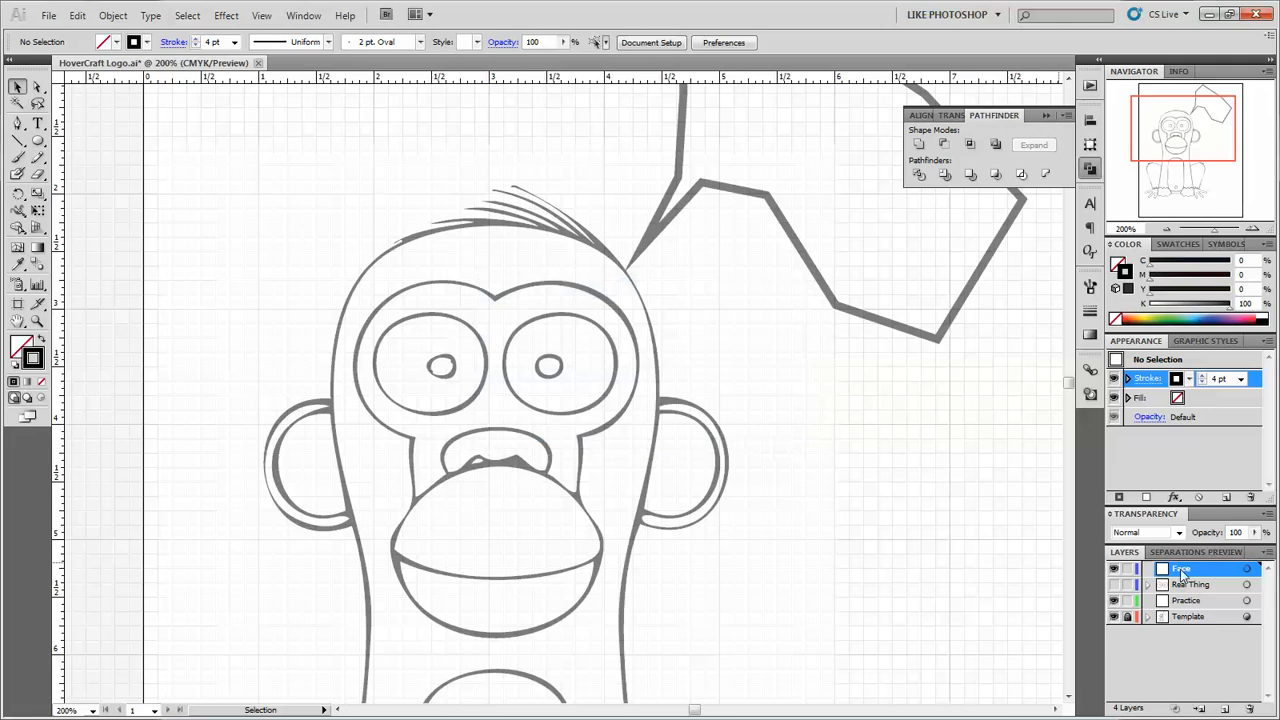
{"action": "left_click_drag", "start_coordinate": [1183, 572], "coordinate": [1182, 597]}
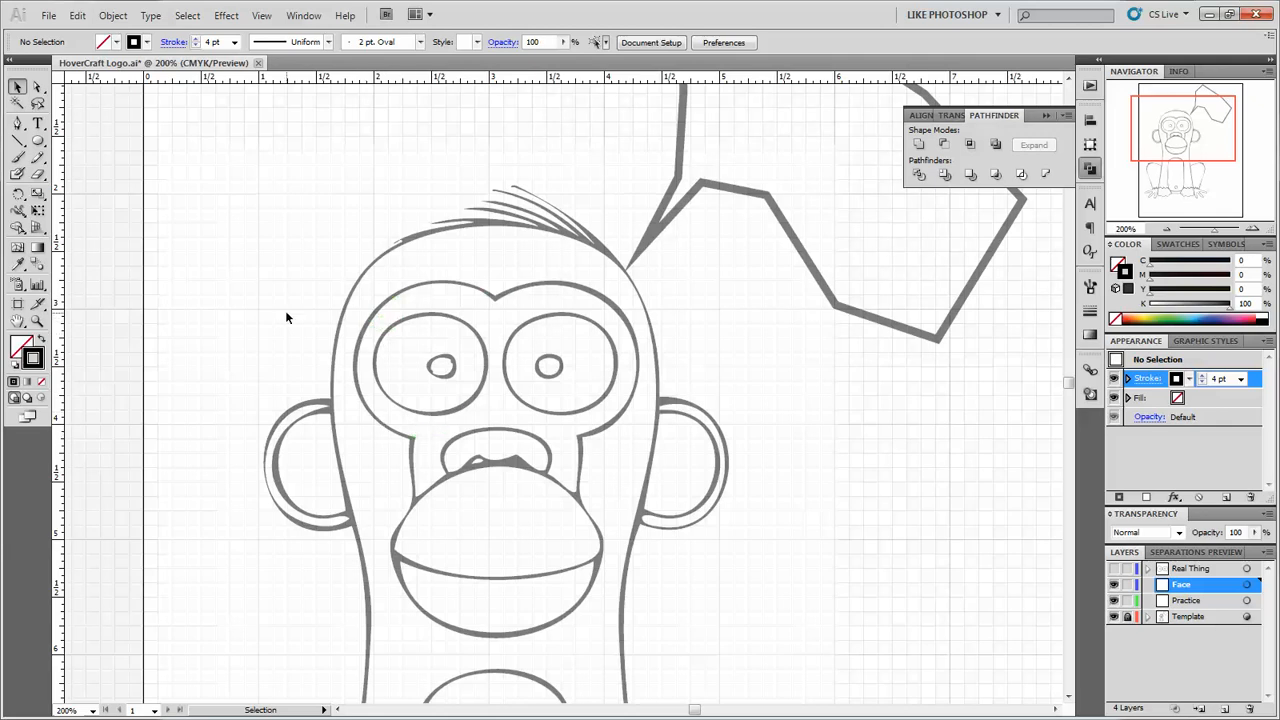
Step: Draw overlapping ellipses around the left eye (about 1.53 × 1.33 in), the right eye (about 1.64 × 1.39 in) and over the muzzle (about 1.45 × 2.05 in)
{"action": "left_click", "coordinate": [38, 140]}
{"action": "left_click_drag", "start_coordinate": [371, 310], "coordinate": [527, 441]}
{"action": "left_click_drag", "start_coordinate": [529, 441], "coordinate": [532, 440]}
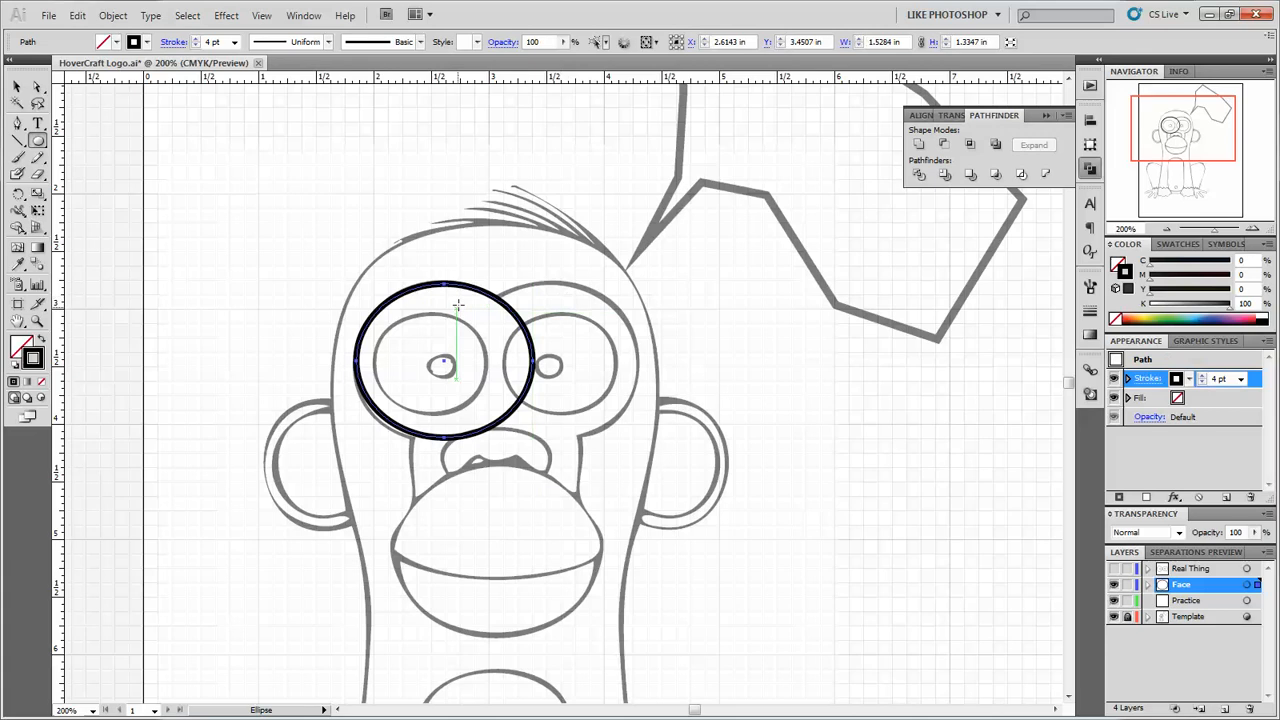
{"action": "left_click_drag", "start_coordinate": [455, 297], "coordinate": [647, 443]}
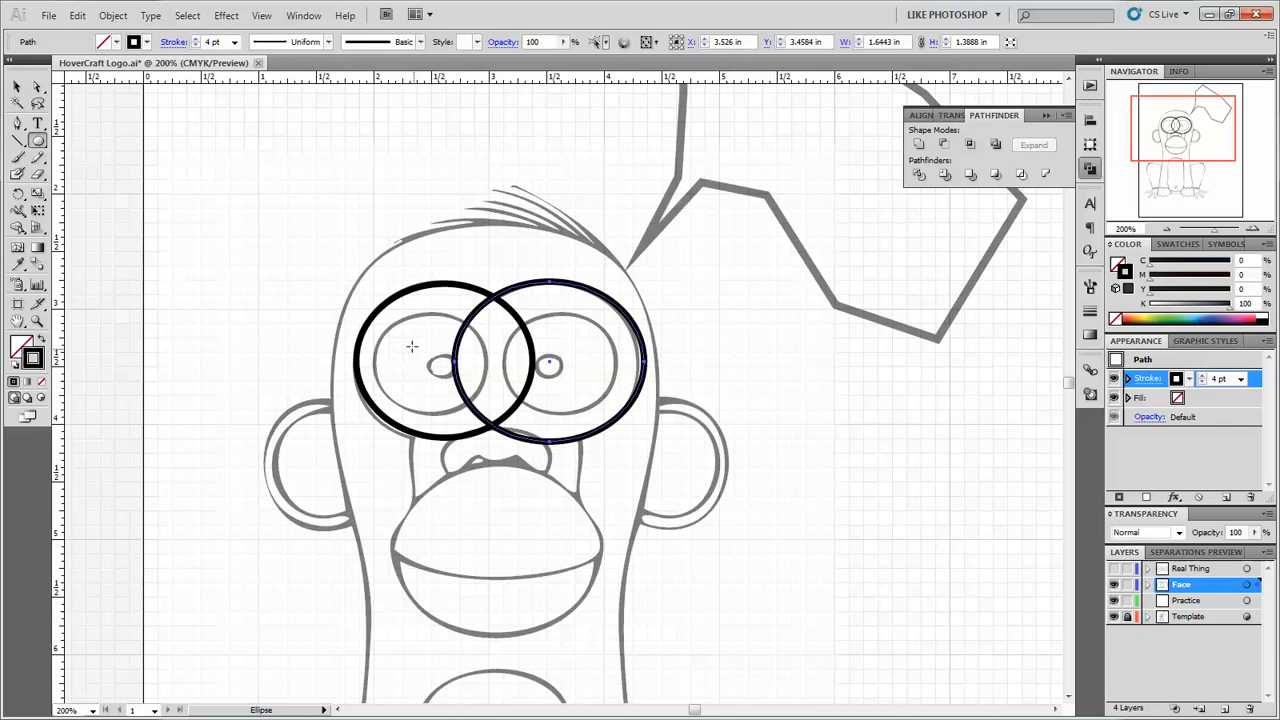
{"action": "left_click_drag", "start_coordinate": [412, 348], "coordinate": [579, 583]}
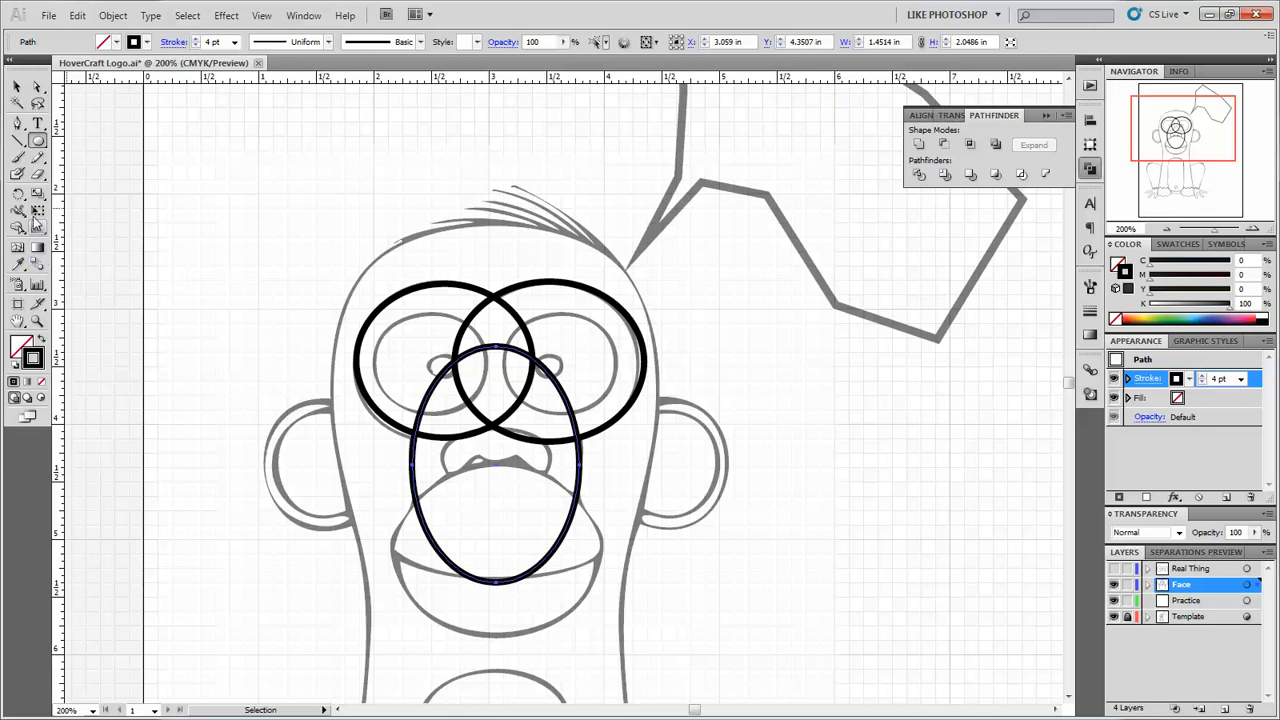
Step: Push the right-hand side of the muzzle ellipse outward with the Warp tool until it is about 1.51 in wide
{"action": "left_click", "coordinate": [17, 163]}
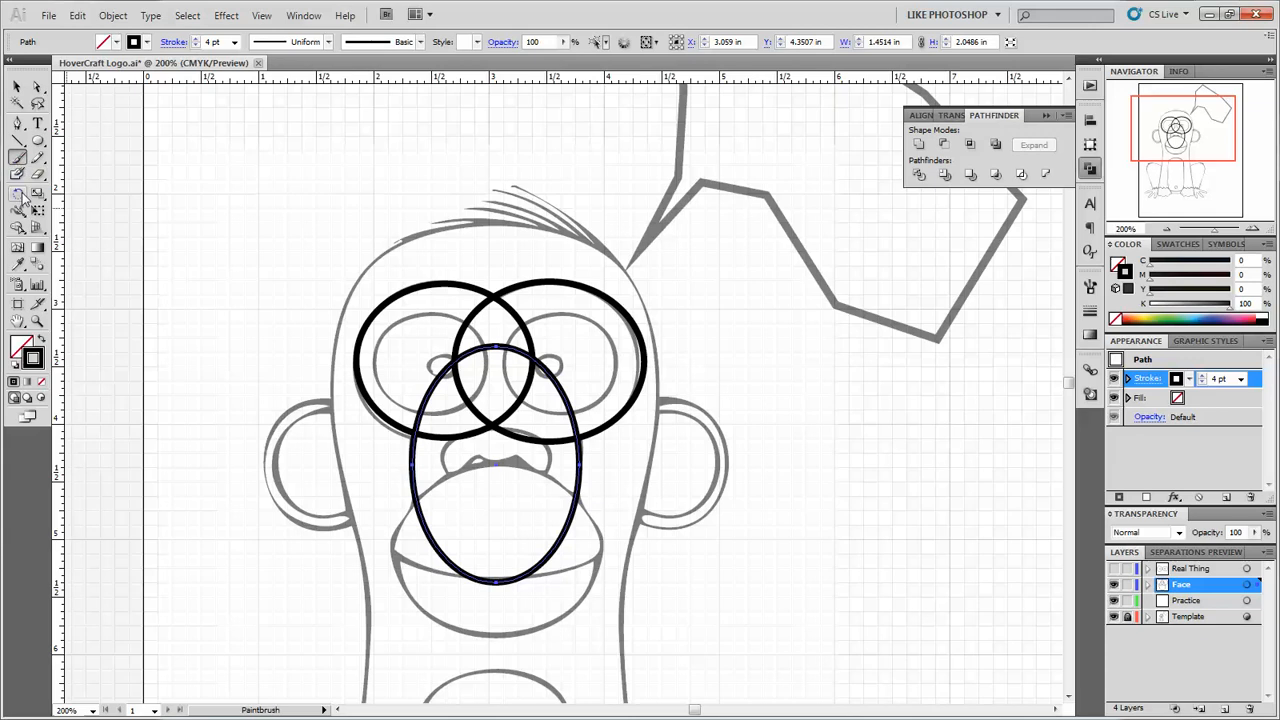
{"action": "left_click", "coordinate": [18, 212]}
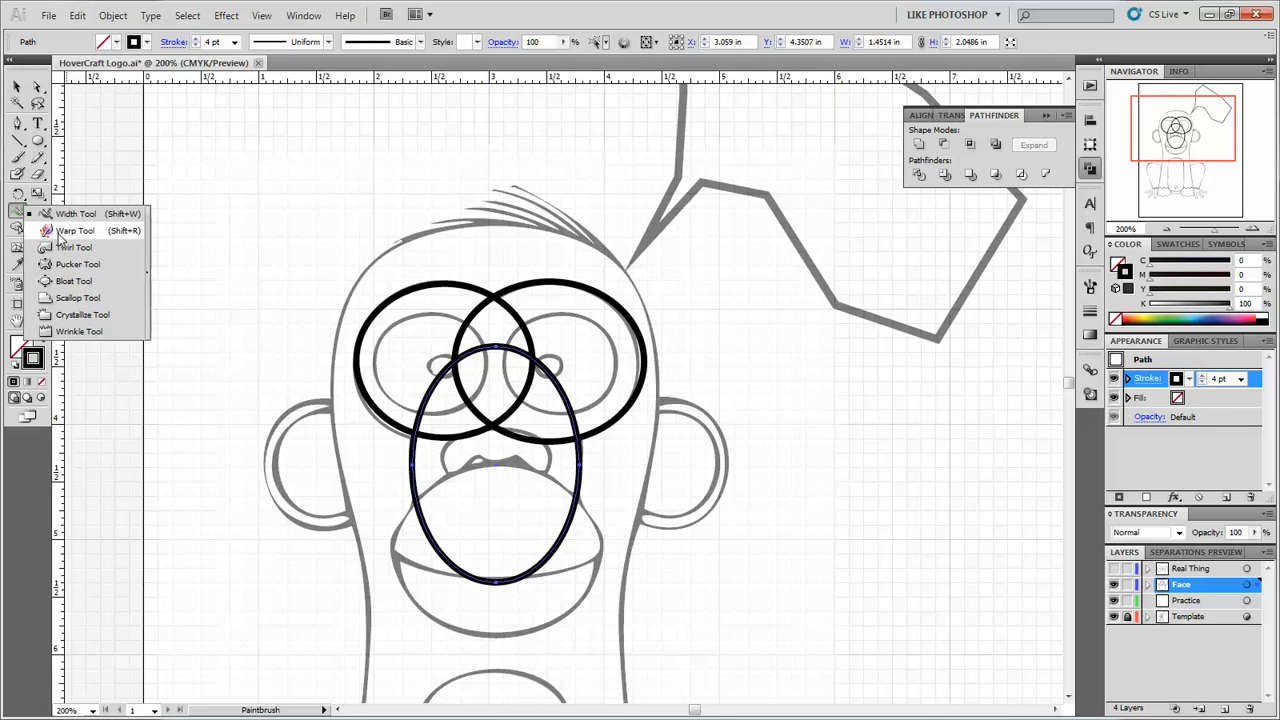
{"action": "left_click", "coordinate": [62, 232]}
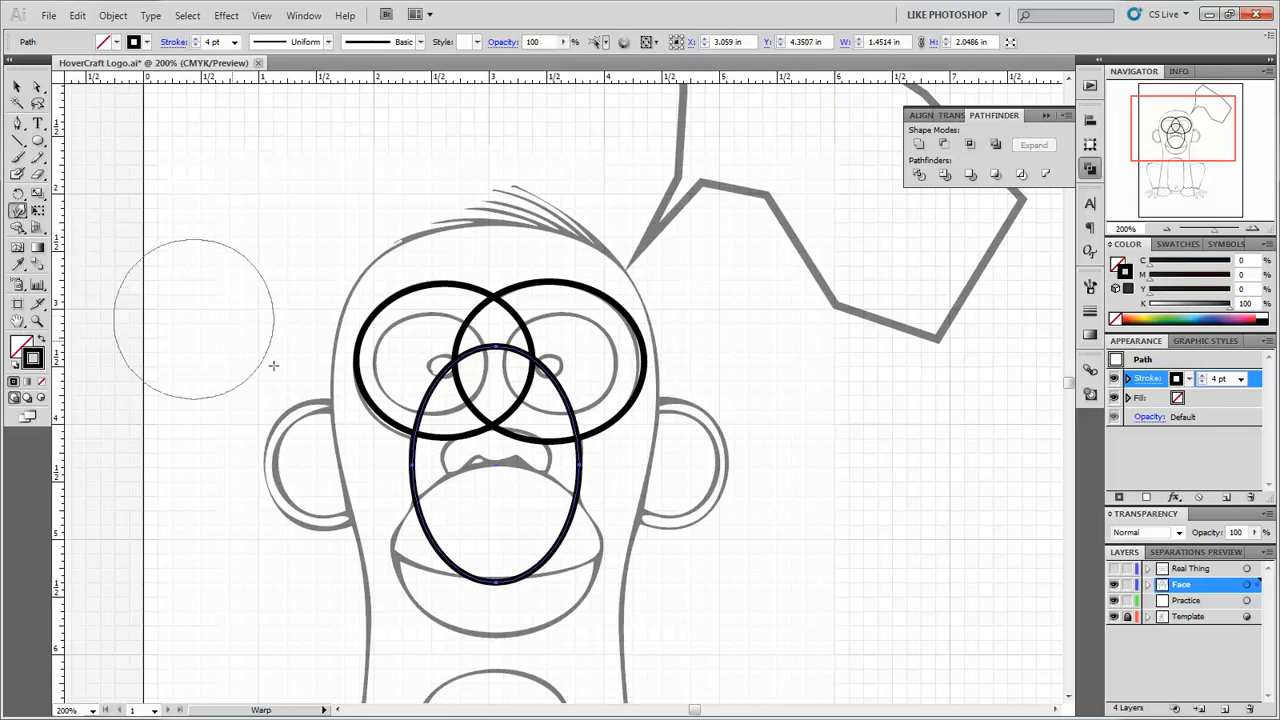
{"action": "left_click", "coordinate": [478, 477]}
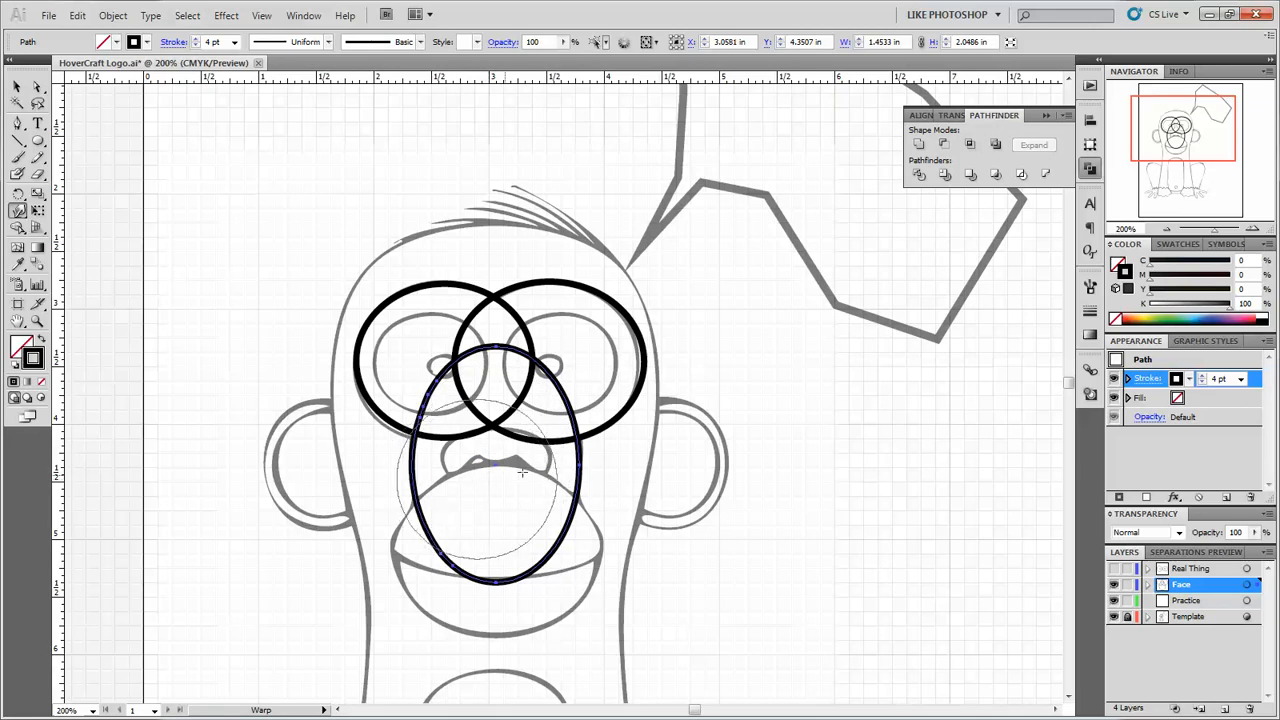
{"action": "left_click_drag", "start_coordinate": [537, 470], "coordinate": [561, 467]}
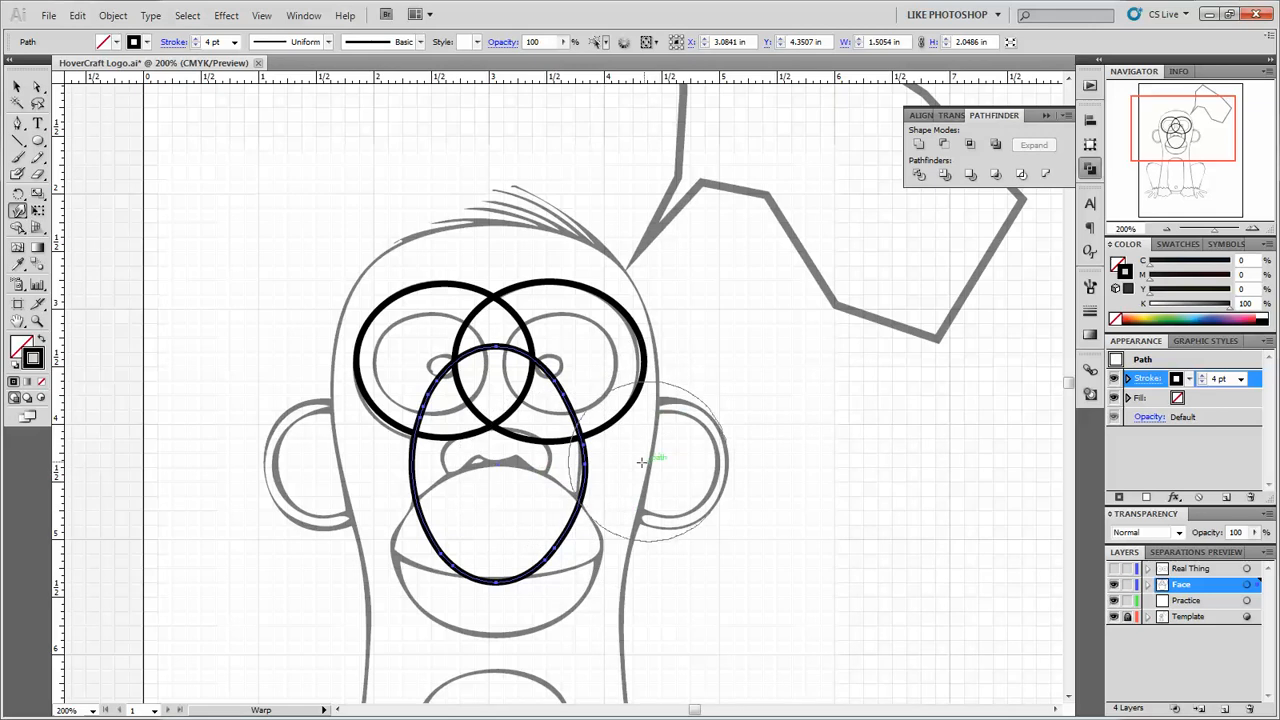
Step: Narrow the muzzle ellipse to about 1.48 in with the Warp tool, and unite it with both eye-area ellipses into one shape
{"action": "left_click_drag", "start_coordinate": [626, 468], "coordinate": [630, 480]}
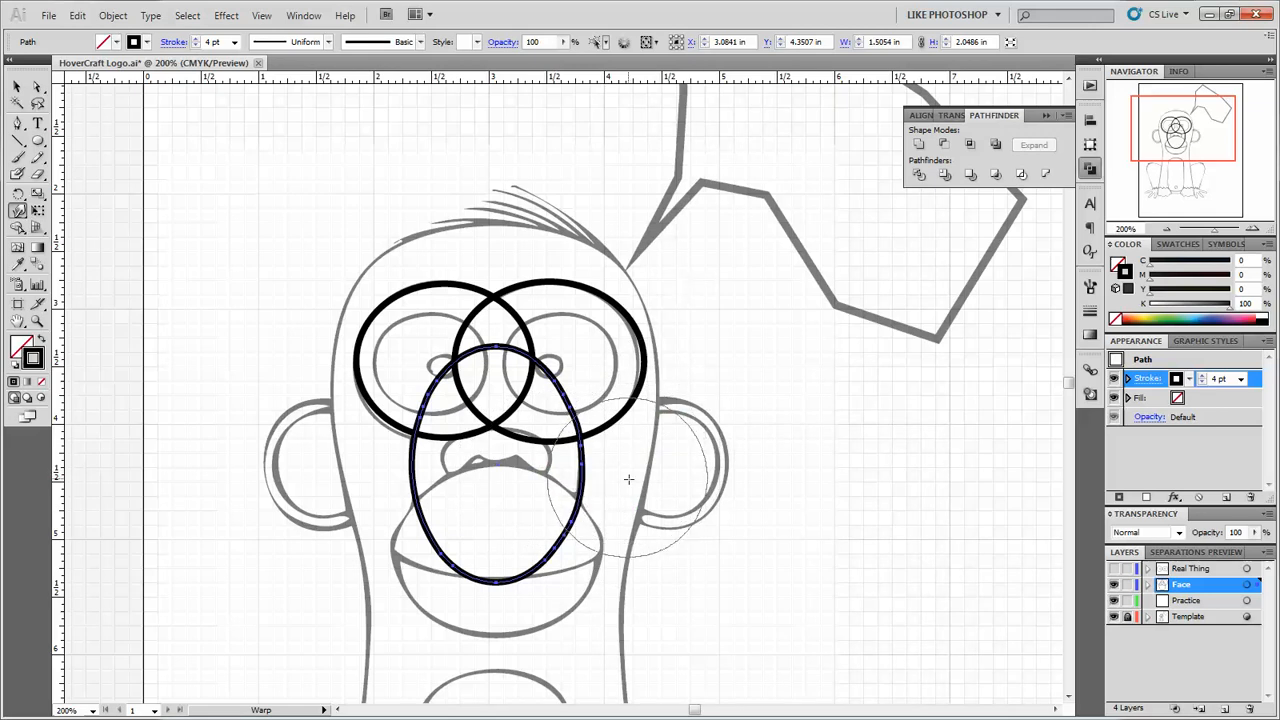
{"action": "left_click", "coordinate": [17, 88]}
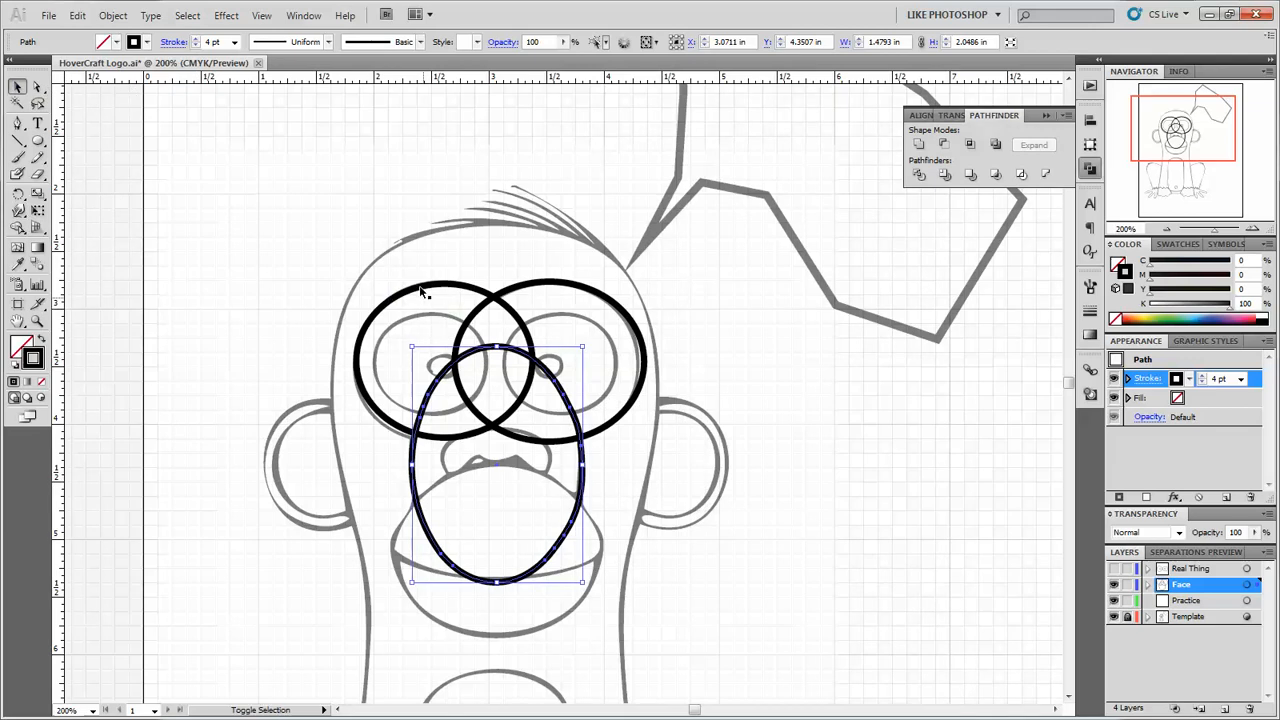
{"action": "left_click", "coordinate": [423, 286], "text": "shift"}
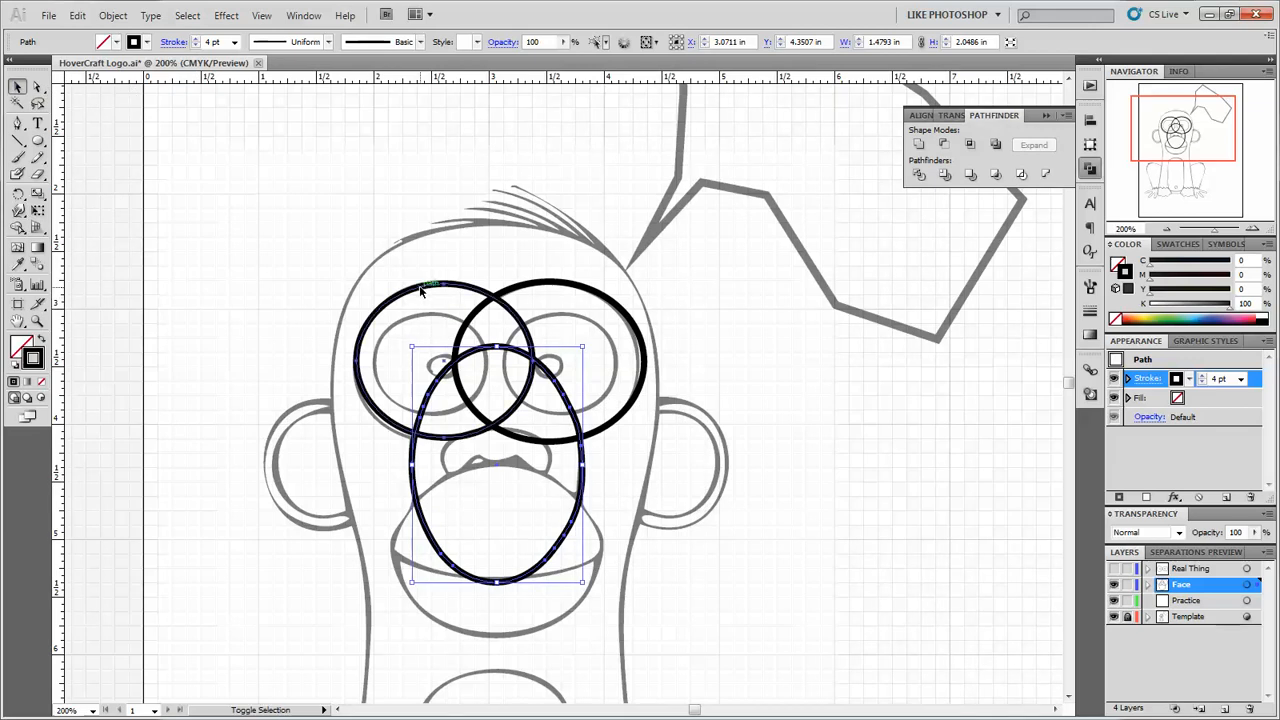
{"action": "left_click", "coordinate": [597, 294], "text": "shift"}
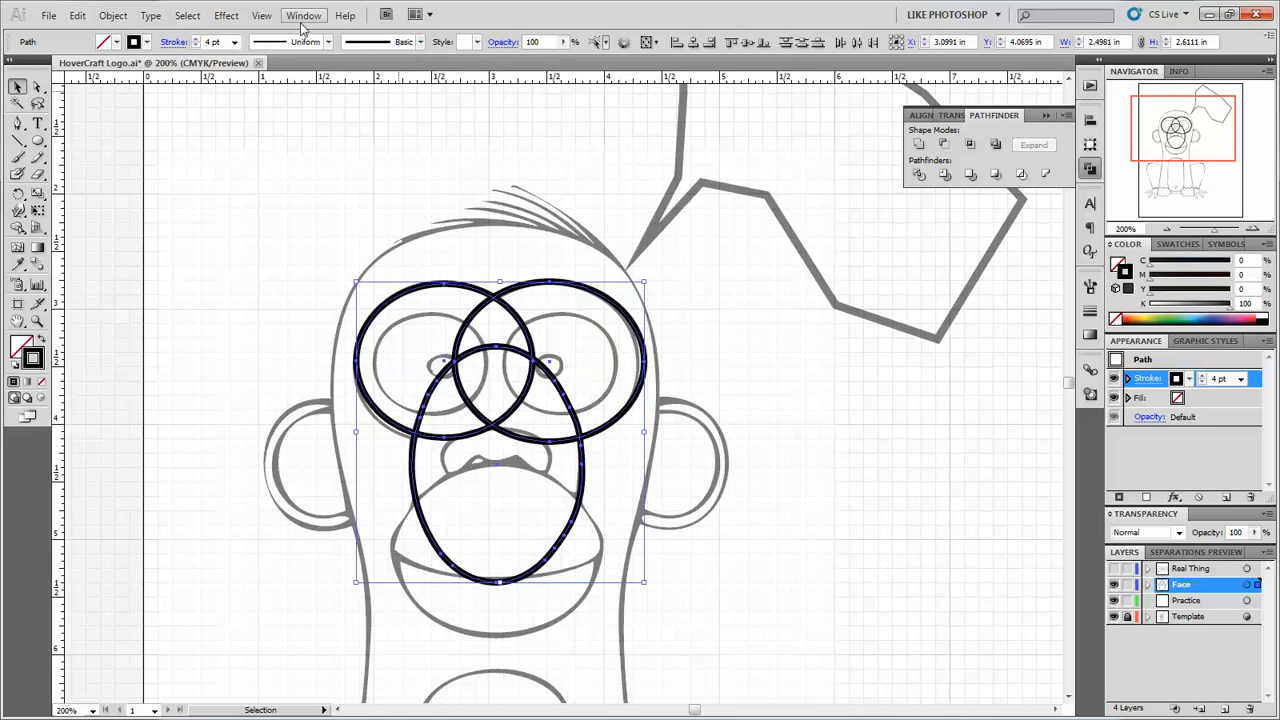
{"action": "left_click", "coordinate": [302, 16]}
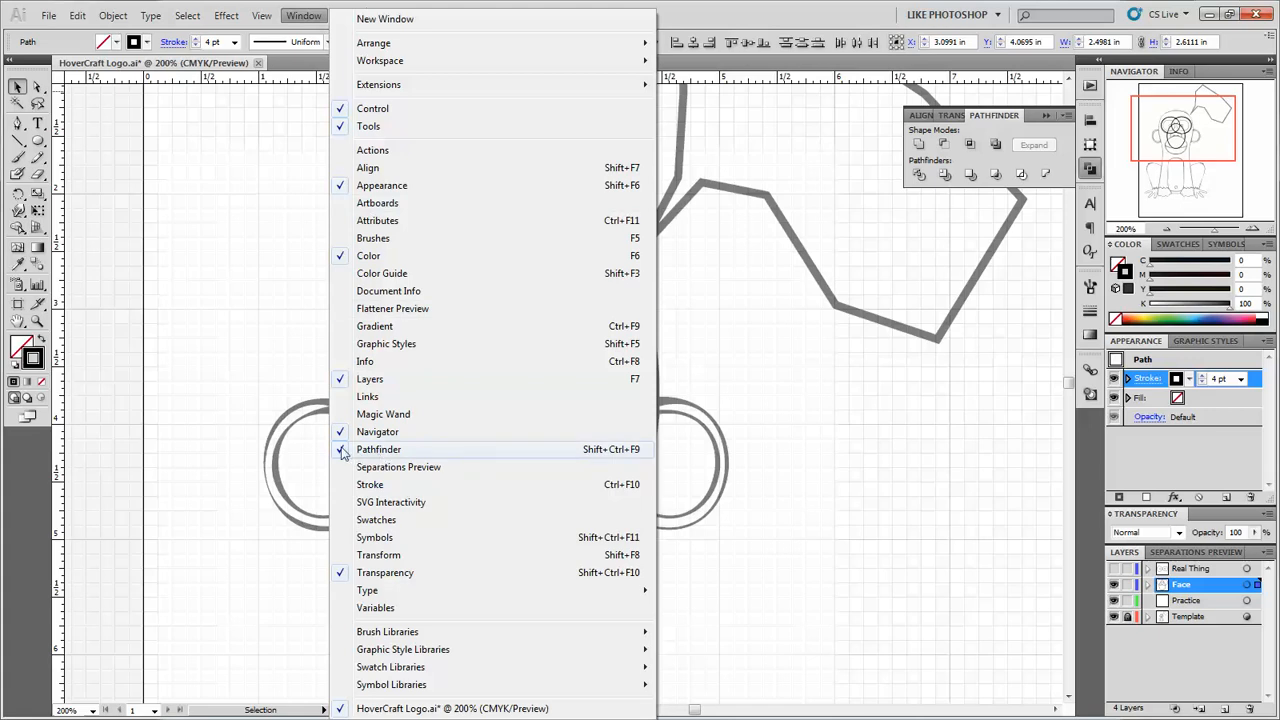
{"action": "left_click", "coordinate": [1037, 118]}
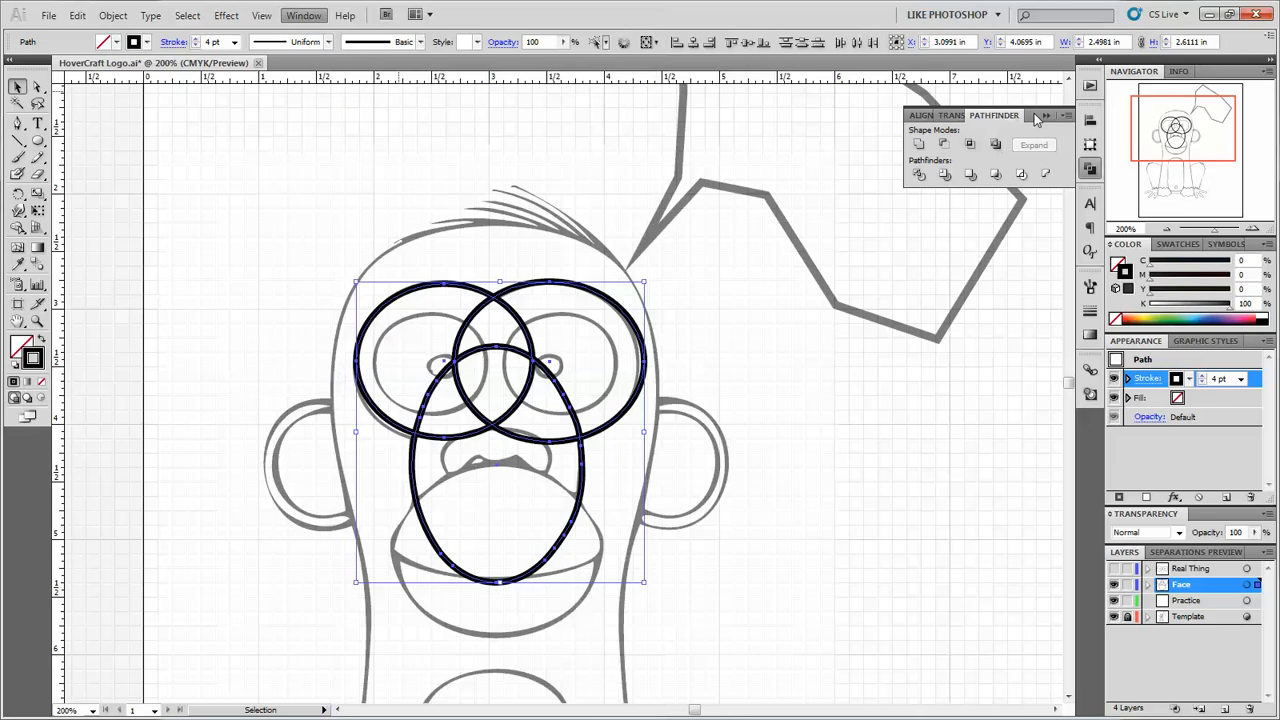
{"action": "left_click", "coordinate": [919, 146]}
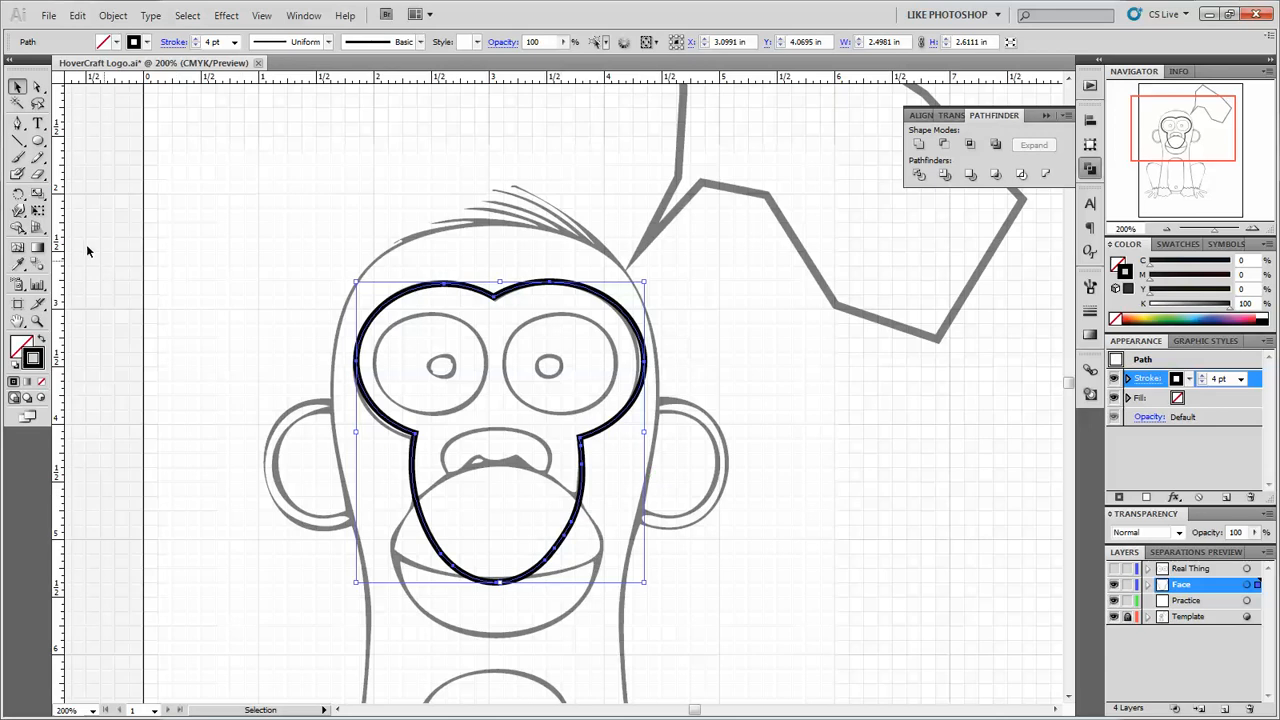
Step: Warp the bottom of the face outline upward, and erase its lower part along the curve of the template's upper lip
{"action": "left_click", "coordinate": [18, 210]}
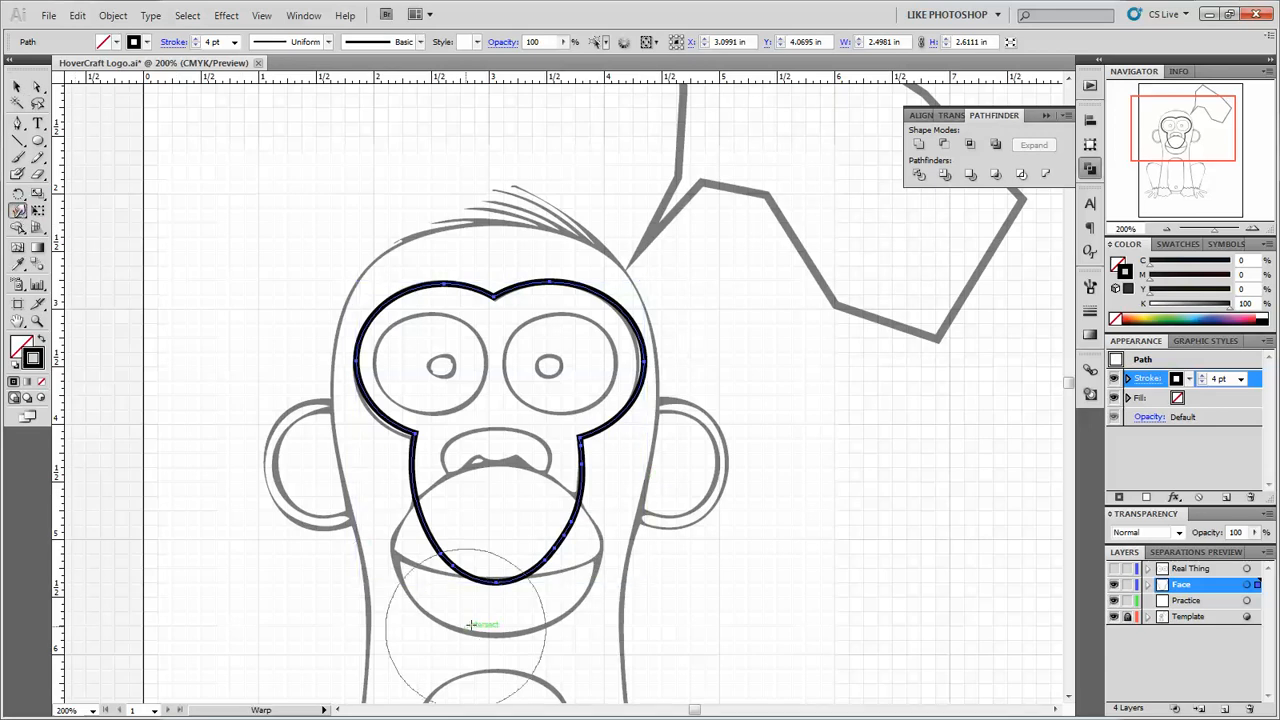
{"action": "left_click_drag", "start_coordinate": [470, 610], "coordinate": [466, 593]}
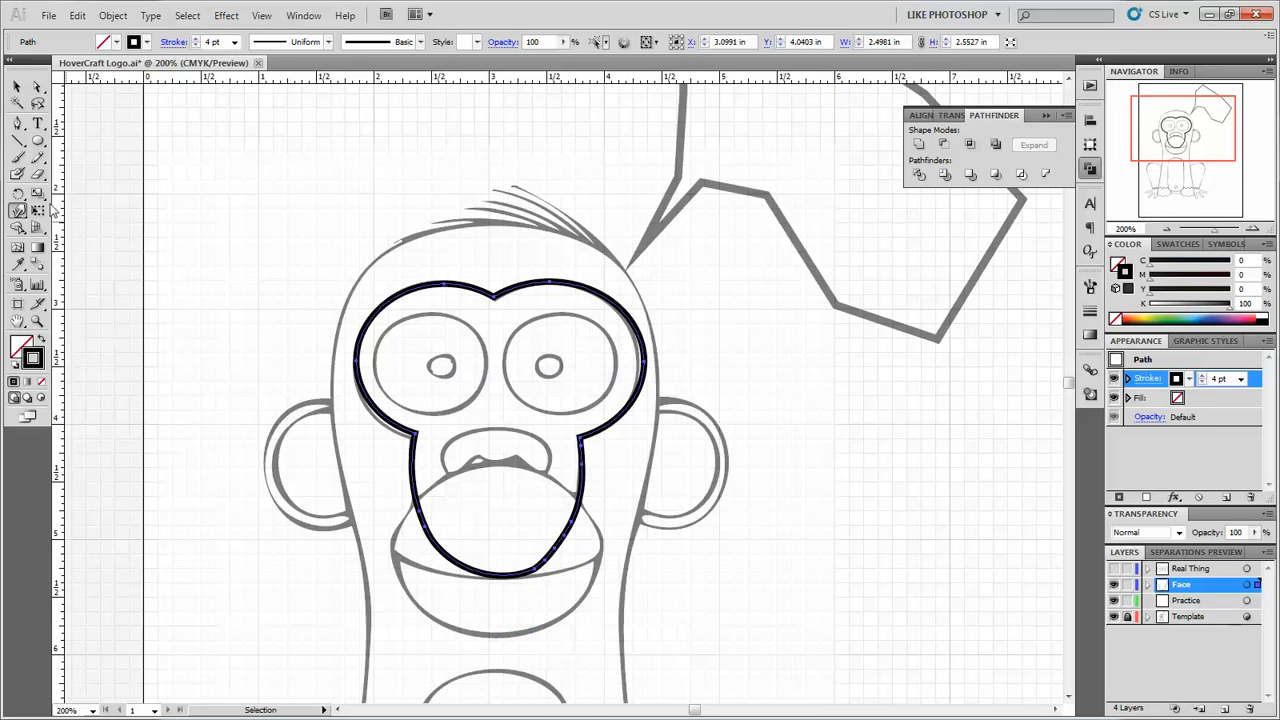
{"action": "left_click", "coordinate": [38, 175]}
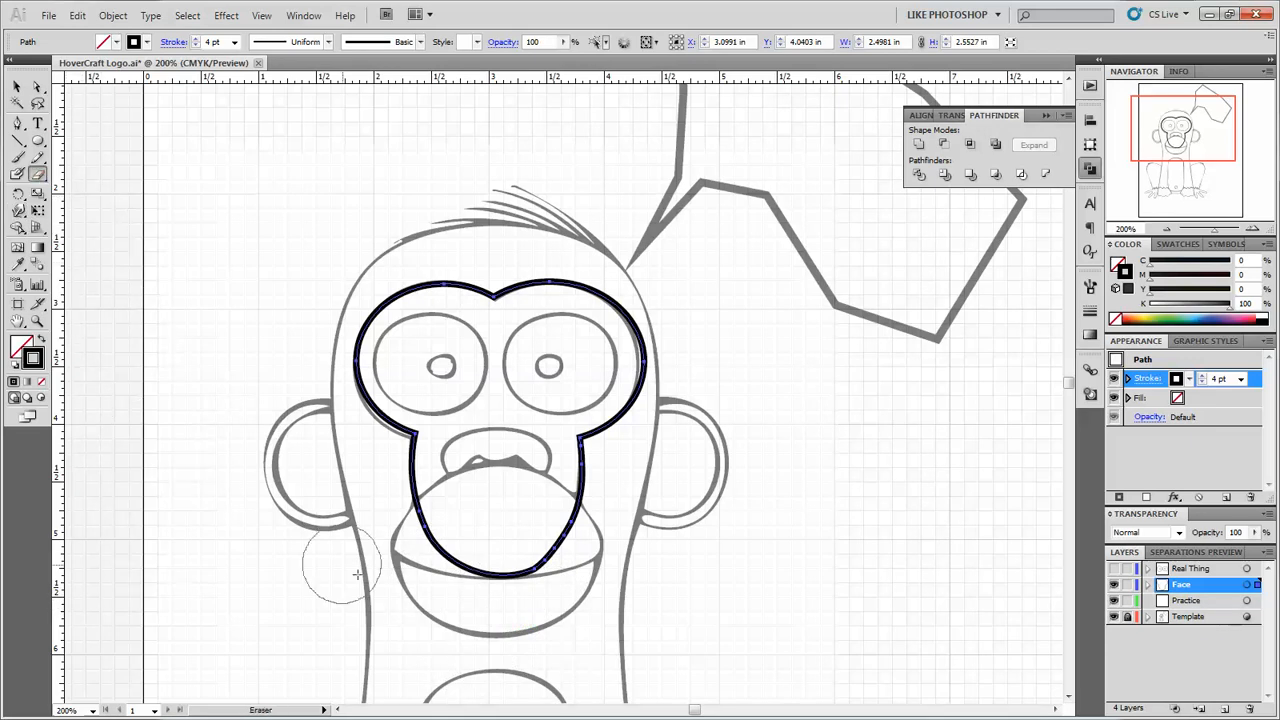
{"action": "mouse_move", "coordinate": [393, 580]}
{"action": "left_mouse_down"}
{"action": "mouse_move", "coordinate": [550, 555]}
{"action": "mouse_move", "coordinate": [598, 562]}
{"action": "mouse_move", "coordinate": [503, 505]}
{"action": "mouse_move", "coordinate": [466, 511]}
{"action": "mouse_move", "coordinate": [432, 542]}
{"action": "mouse_move", "coordinate": [440, 530]}
{"action": "left_mouse_up"}
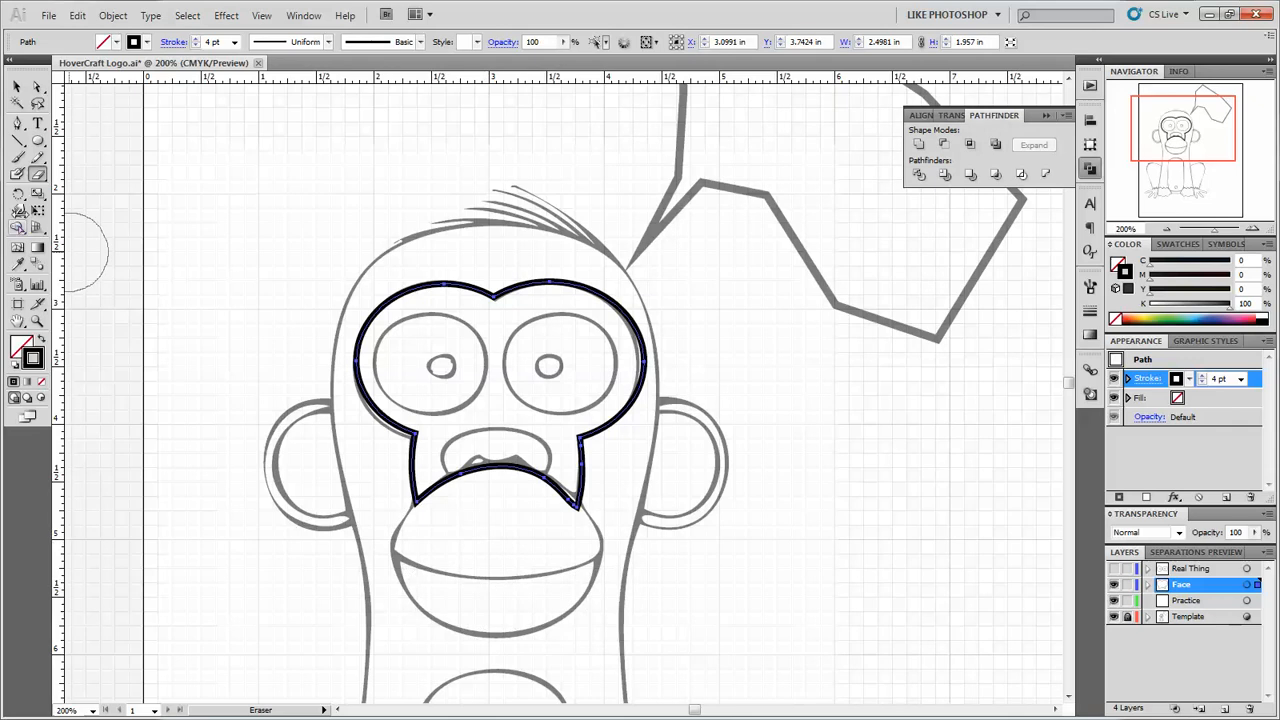
Step: Fill the face shape with a flesh tone of C 0, M 12, Y 10, K 9
{"action": "left_click", "coordinate": [17, 87]}
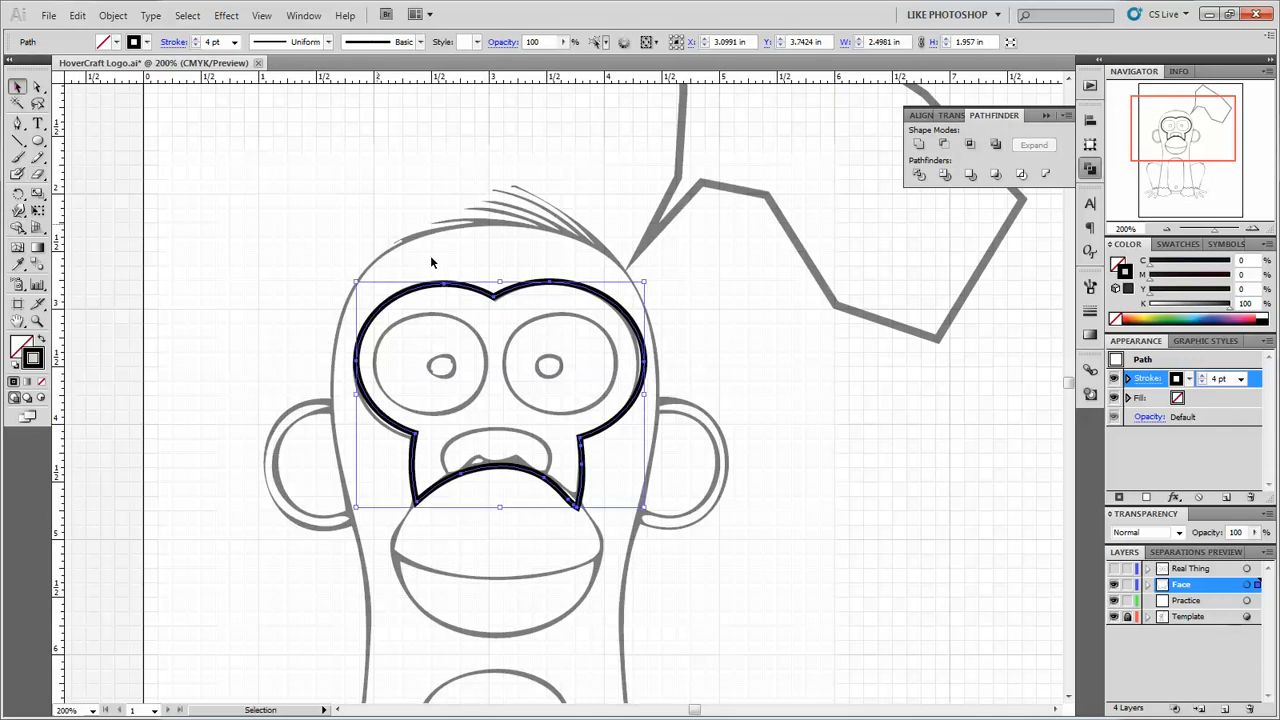
{"action": "left_click", "coordinate": [1119, 264]}
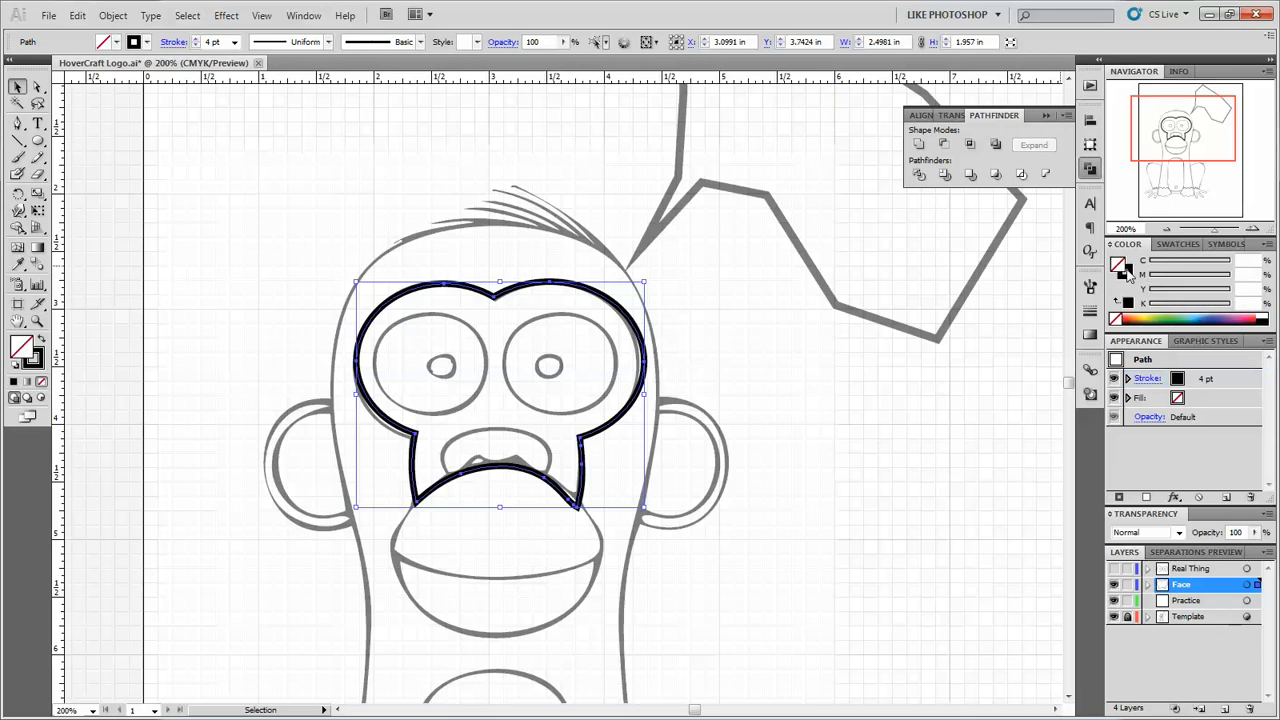
{"action": "left_click", "coordinate": [1266, 312]}
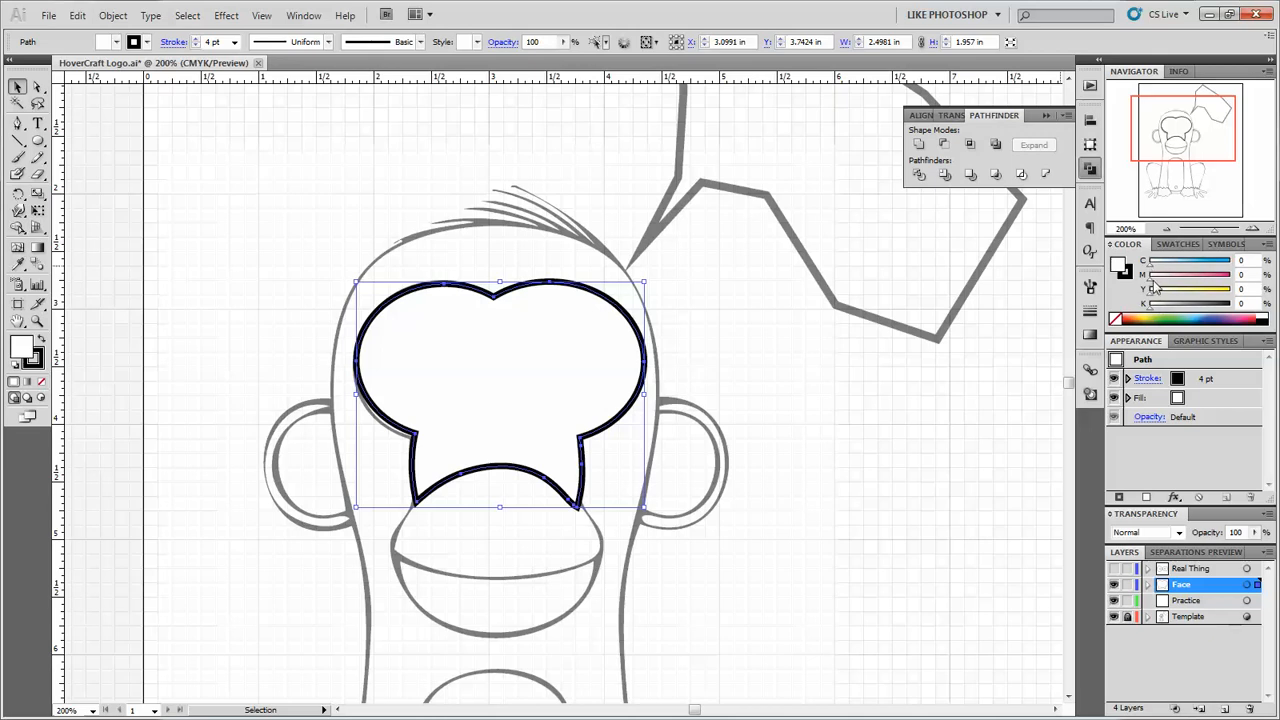
{"action": "left_click_drag", "start_coordinate": [1151, 284], "coordinate": [1160, 288]}
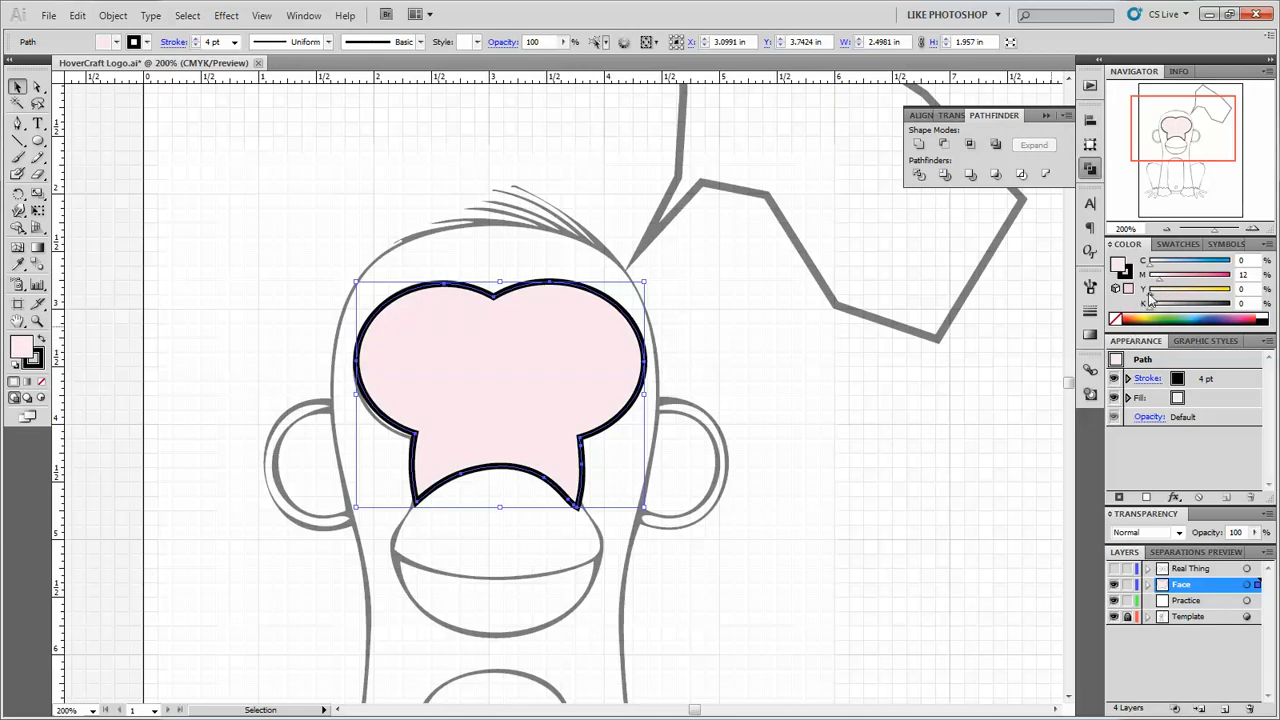
{"action": "left_click_drag", "start_coordinate": [1151, 297], "coordinate": [1159, 297]}
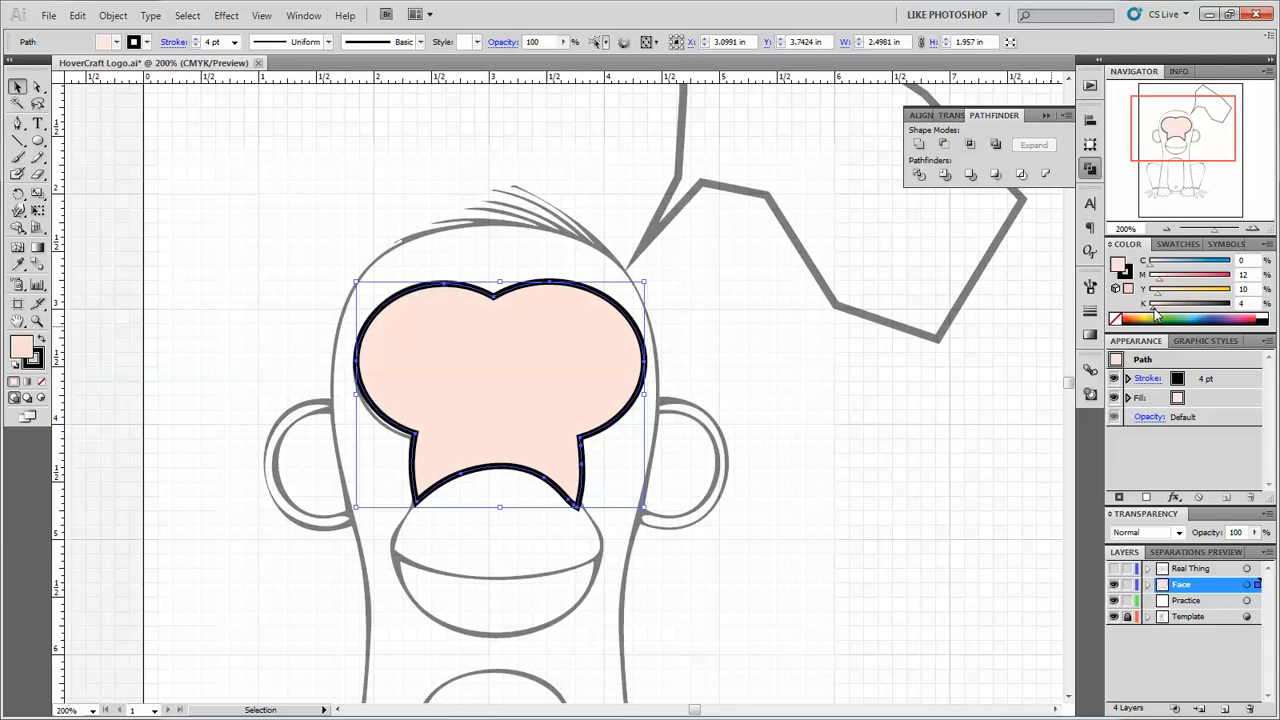
{"action": "left_click_drag", "start_coordinate": [1157, 303], "coordinate": [1159, 303]}
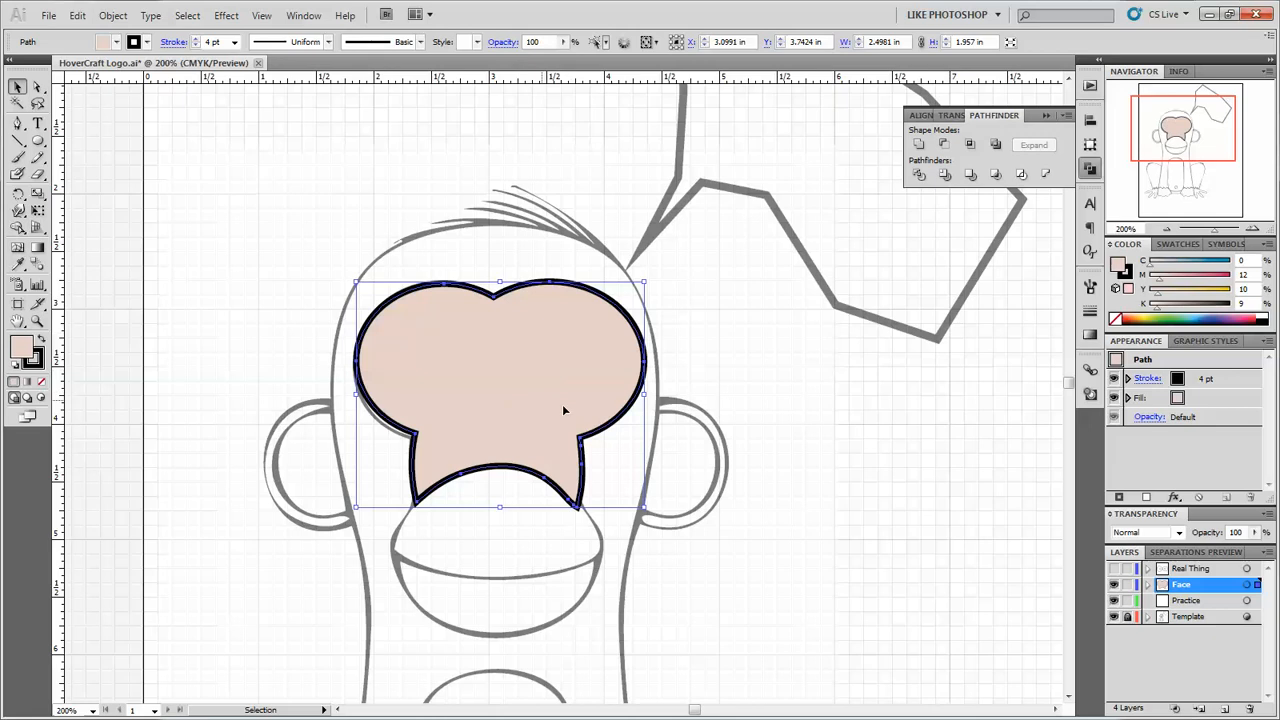
Step: Toggle the Real Thing layer to compare the face with and without the eyes, leaving the layer shown
{"action": "left_click", "coordinate": [1112, 569]}
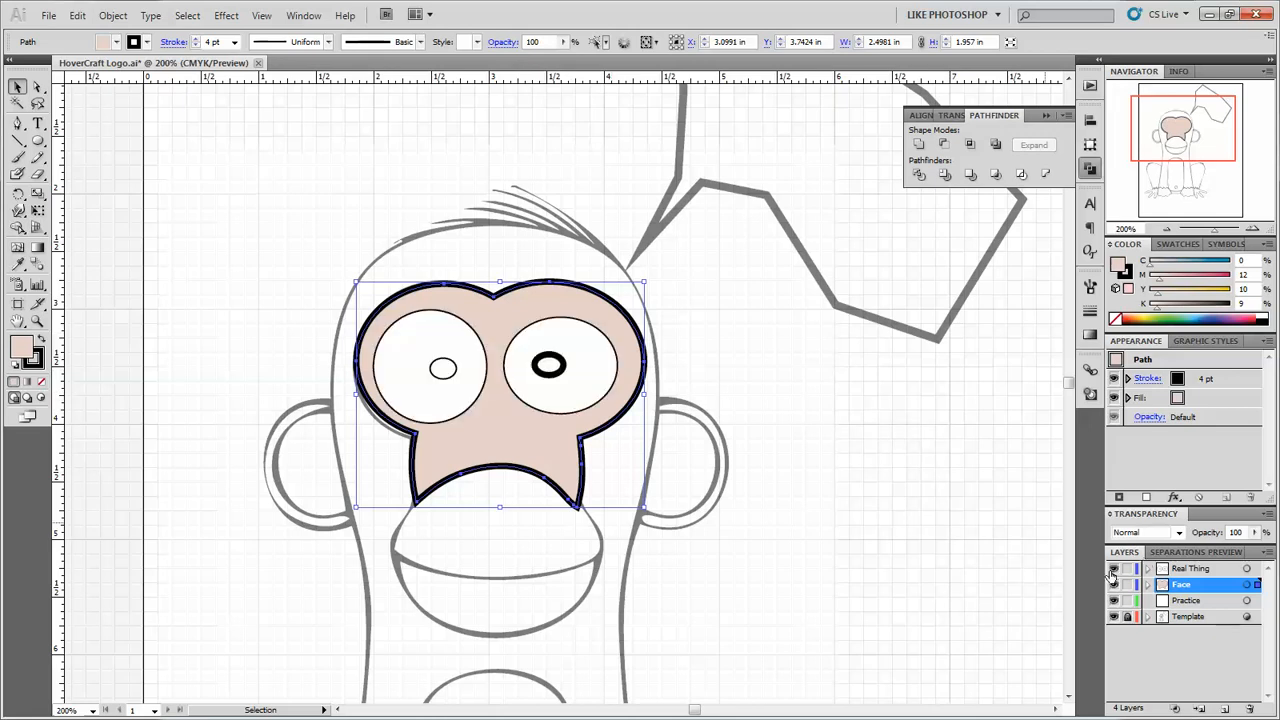
{"action": "left_click", "coordinate": [1112, 569]}
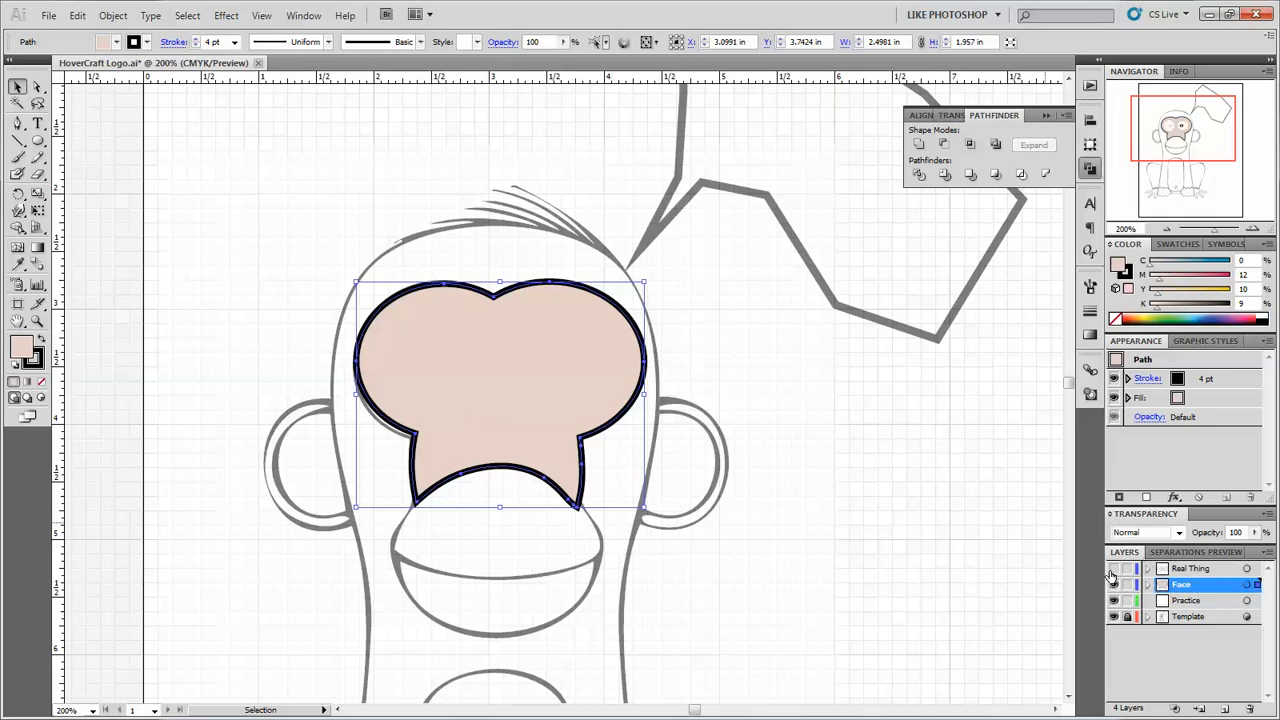
{"action": "left_click", "coordinate": [1112, 569]}
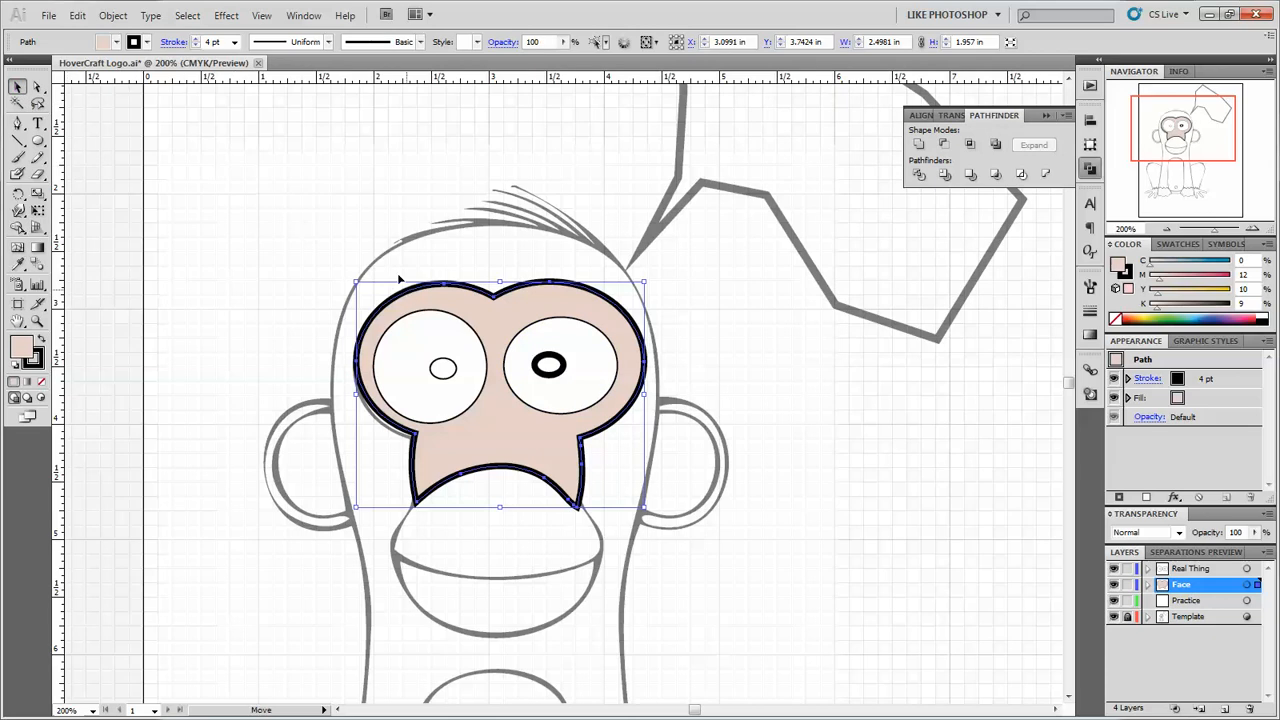
Step: Try shifting the whole face shape up and to the left, and undo the move
{"action": "left_click_drag", "start_coordinate": [407, 291], "coordinate": [396, 265]}
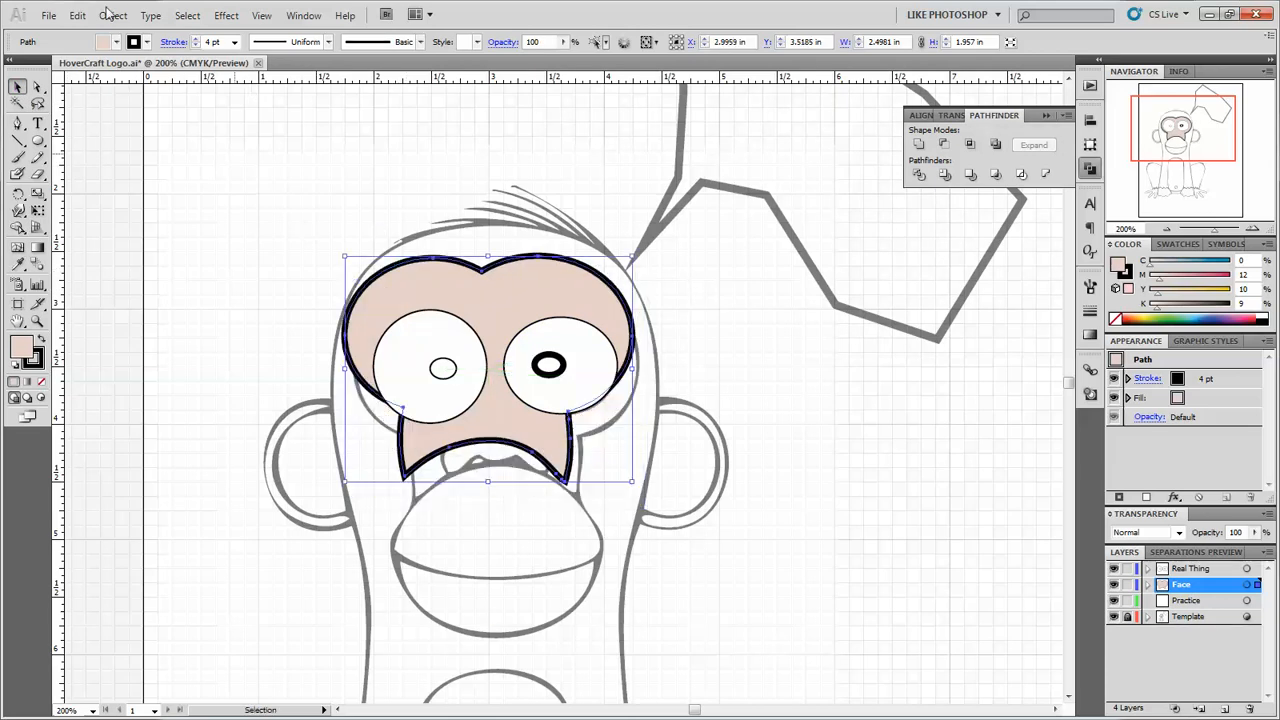
{"action": "left_click", "coordinate": [77, 15]}
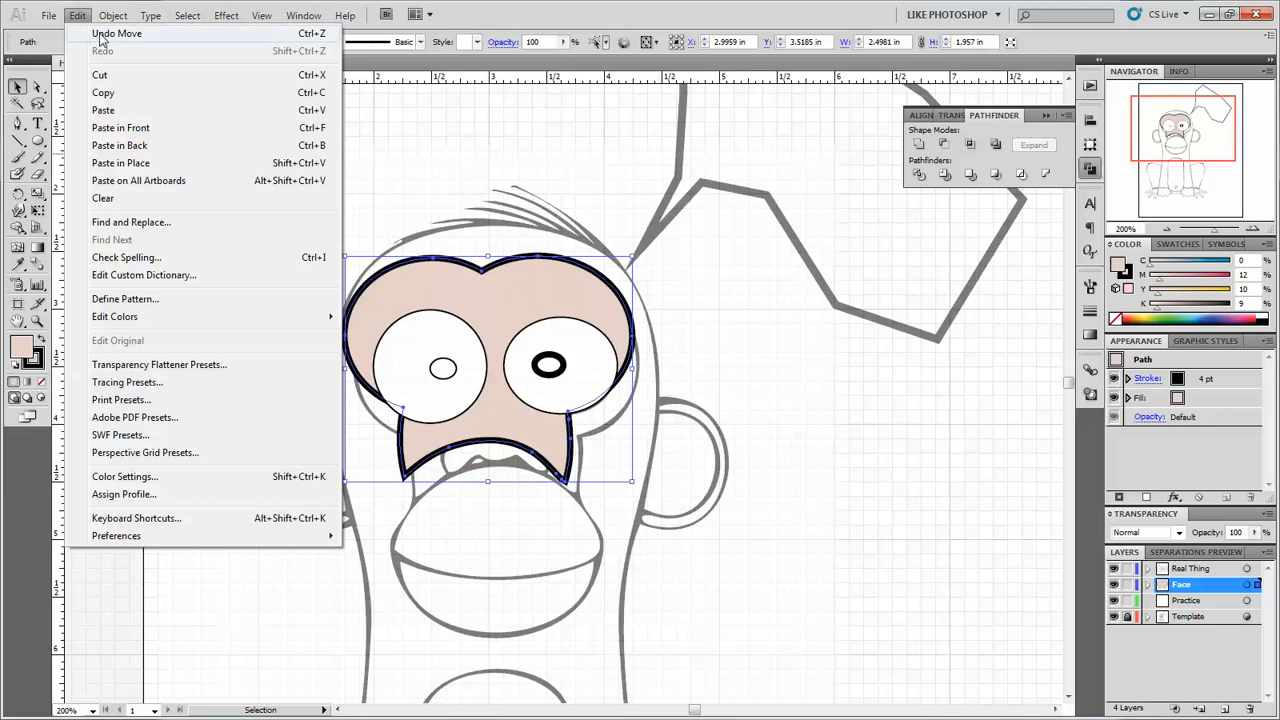
{"action": "left_click", "coordinate": [312, 36]}
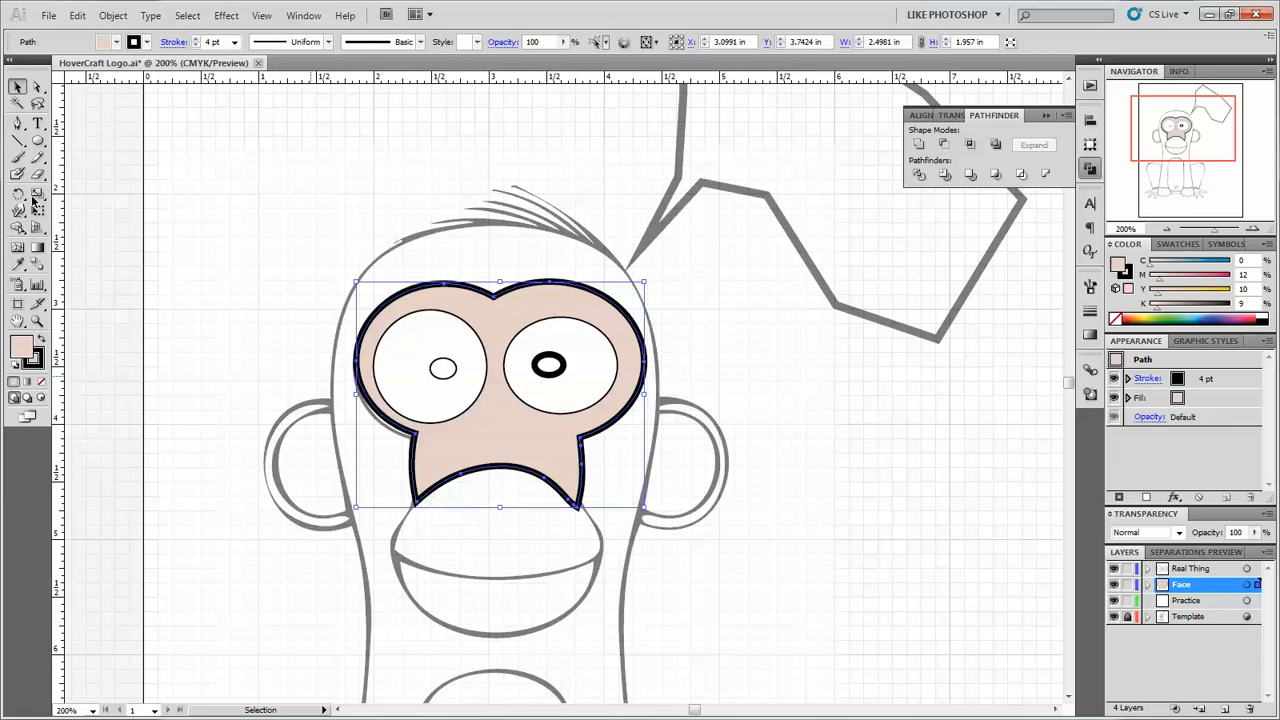
Step: Reposition individual anchor points along the face outline's lower curved edge with Direct Selection to fit the template's lip line, and deselect the shape
{"action": "left_click", "coordinate": [37, 91]}
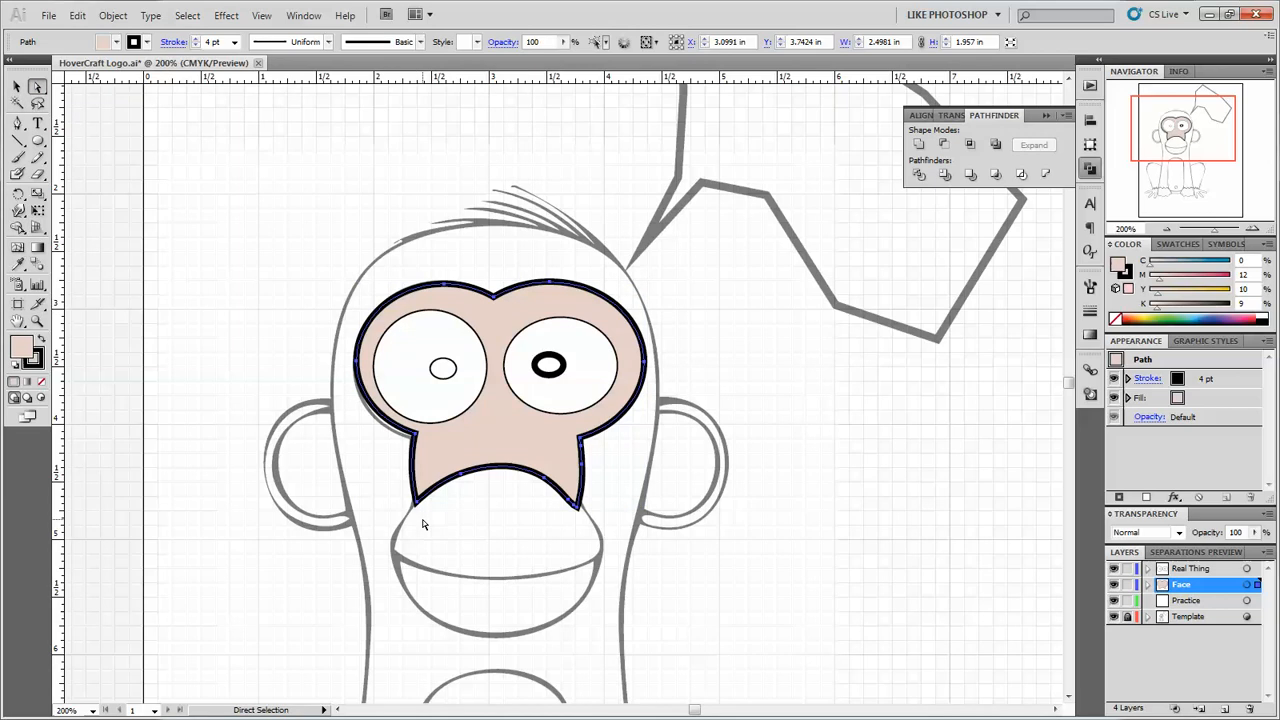
{"action": "left_click", "coordinate": [423, 523]}
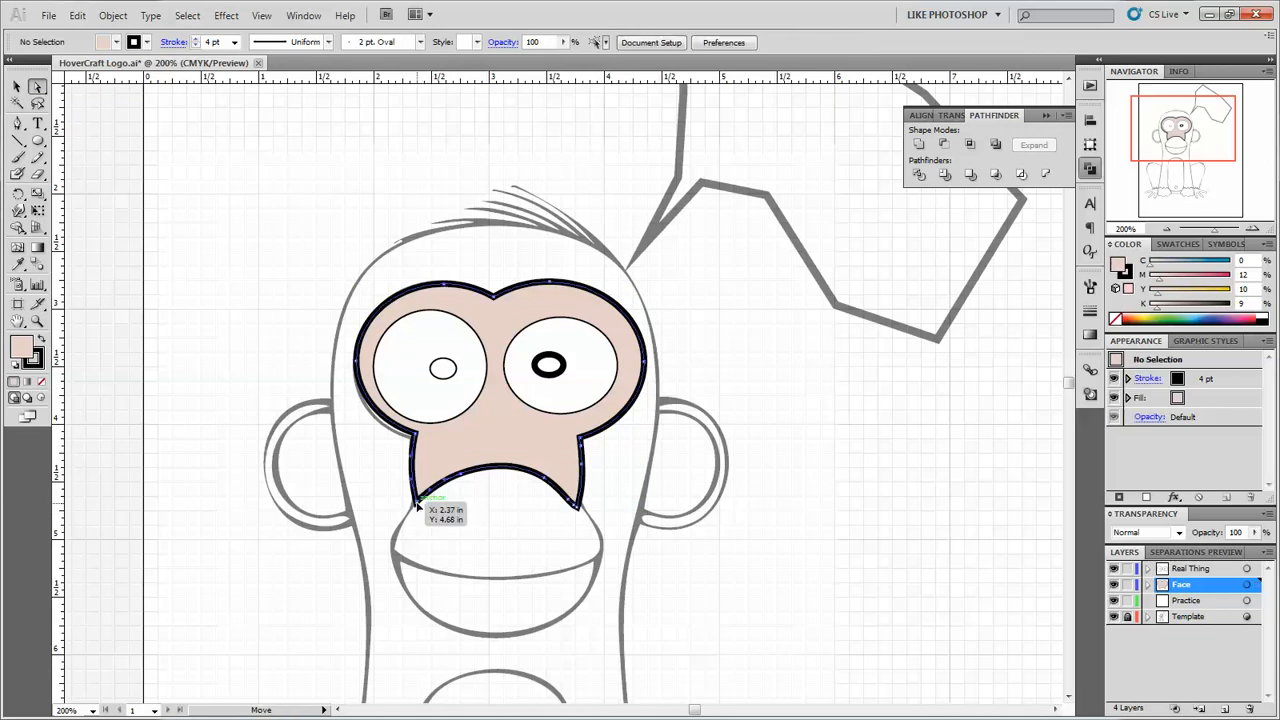
{"action": "left_click_drag", "start_coordinate": [417, 503], "coordinate": [520, 473]}
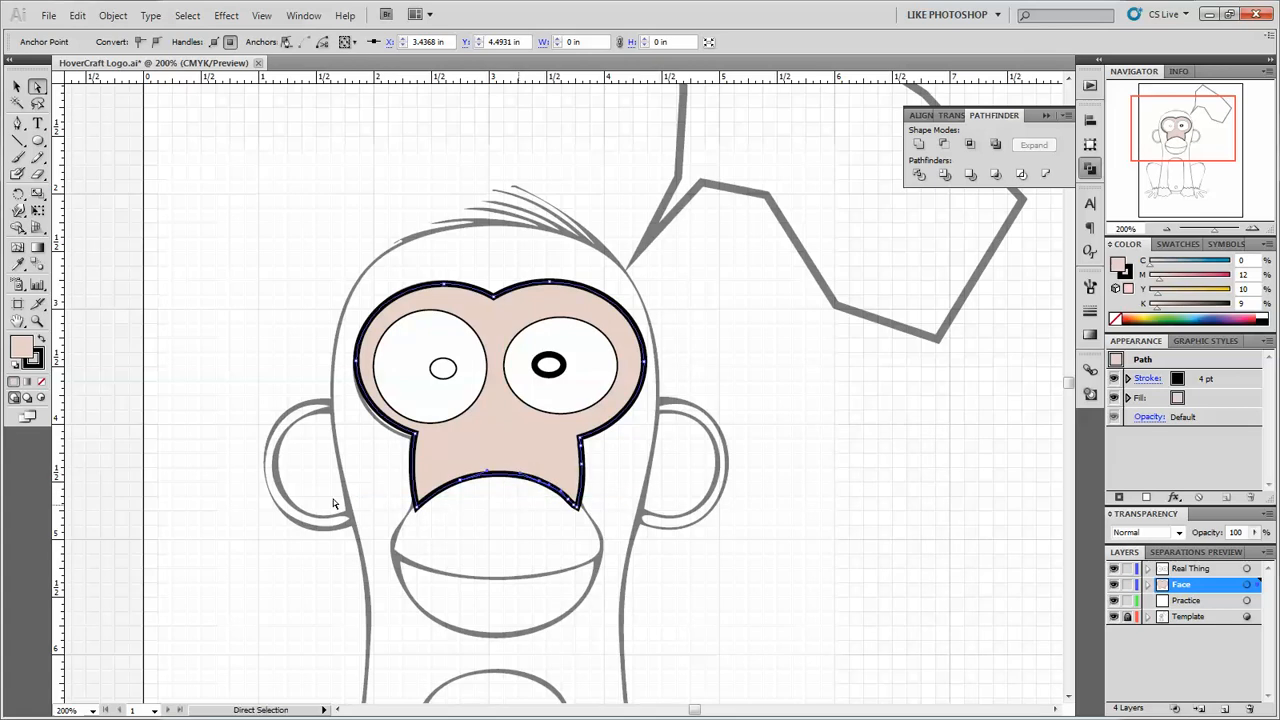
{"action": "left_click", "coordinate": [189, 291]}
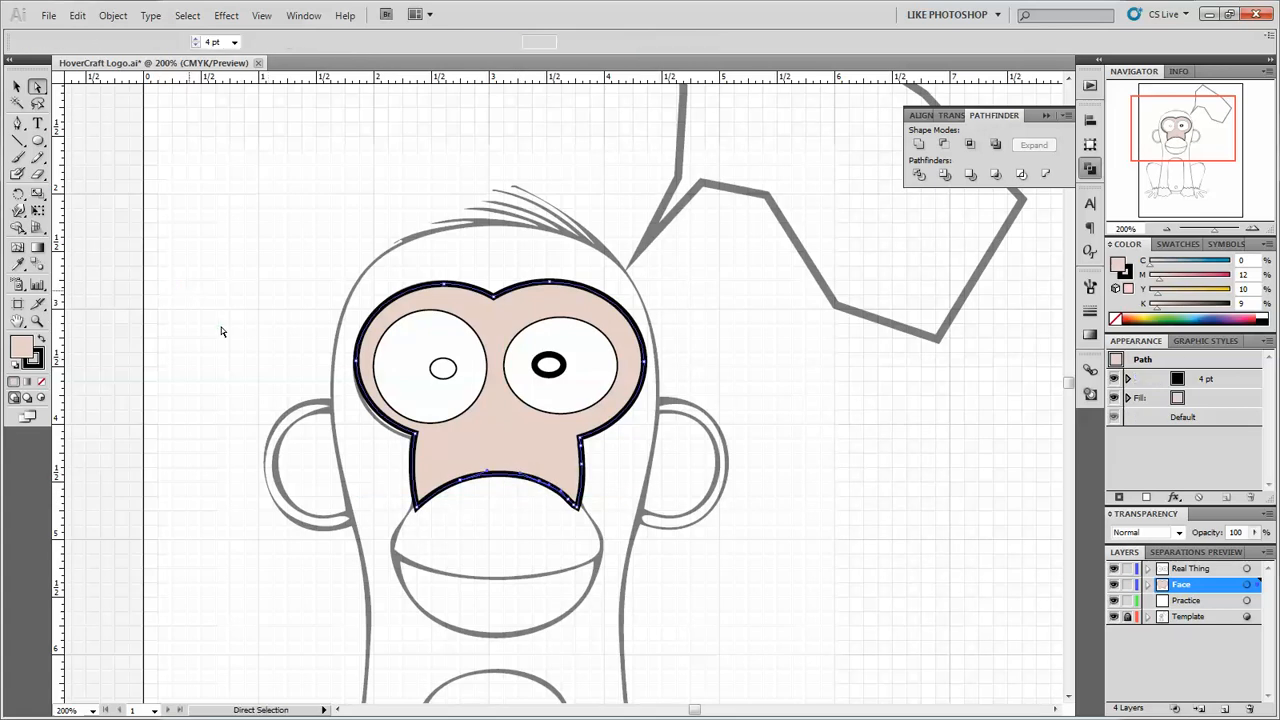